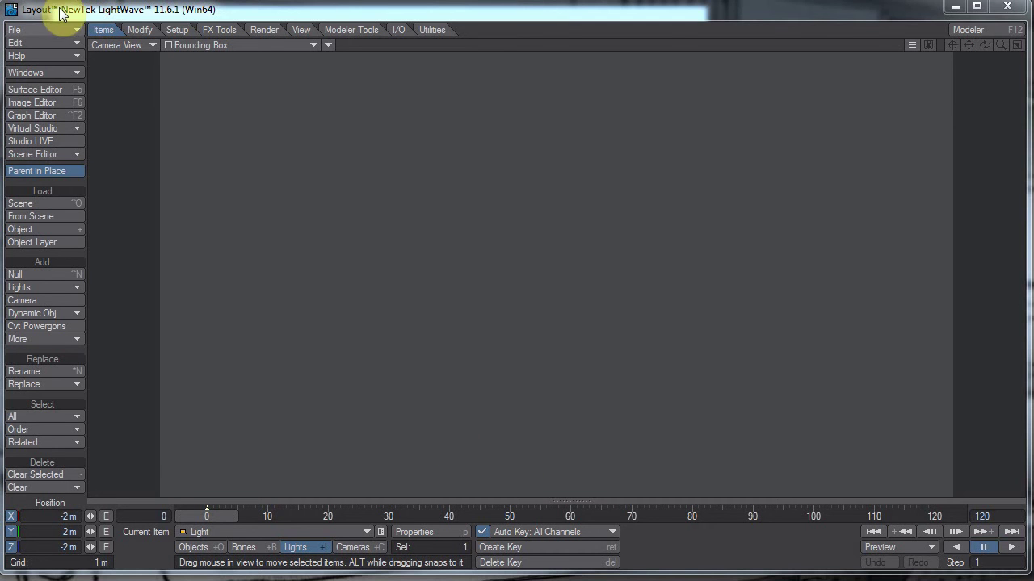
- Open the Windows dropdown listing the editor and options panels
{"action": "left_click", "coordinate": [44, 68]}
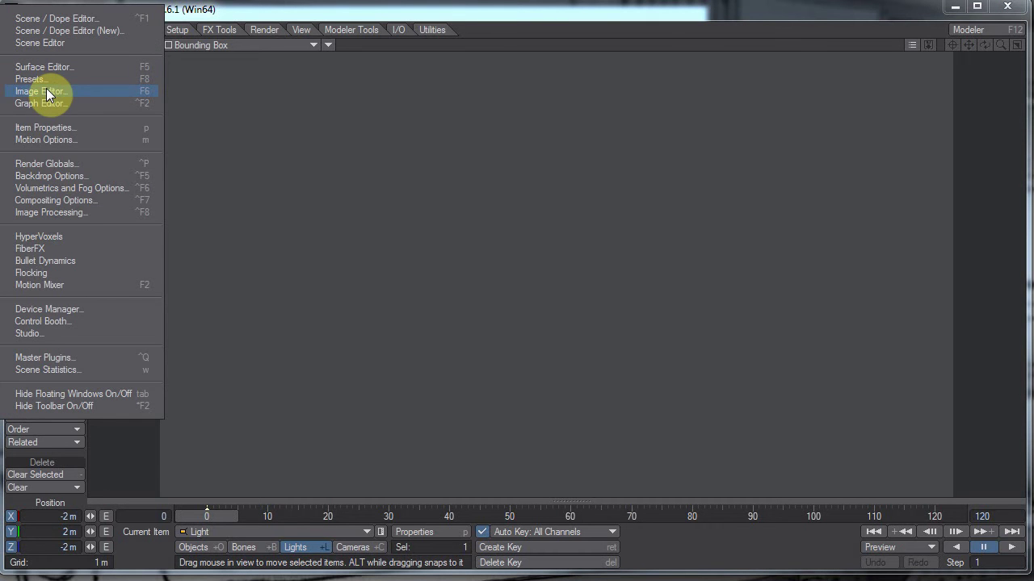
- Add SkyTracer2 as a backdrop environment and open its settings
{"action": "left_click", "coordinate": [71, 178]}
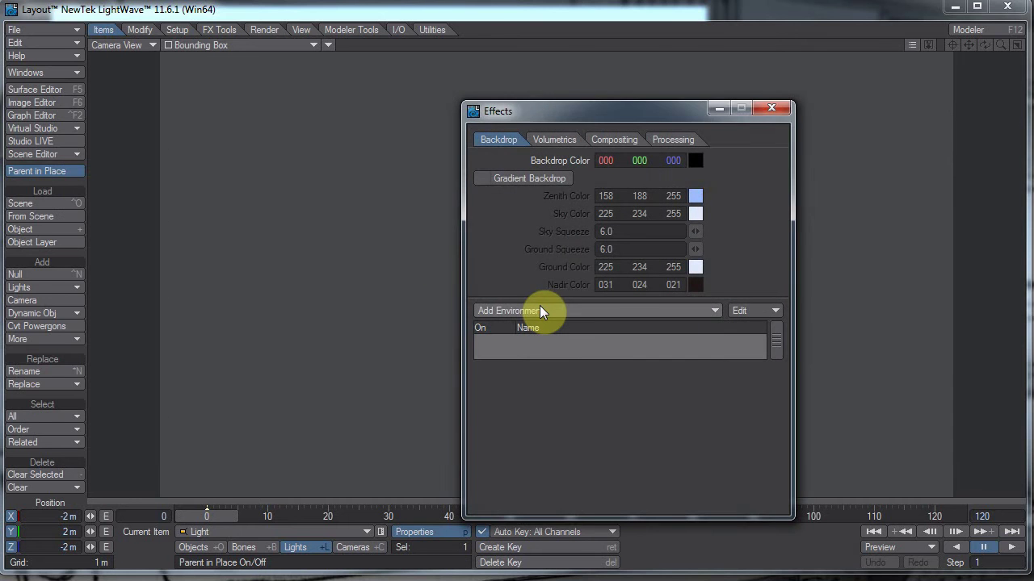
{"action": "left_click", "coordinate": [540, 306]}
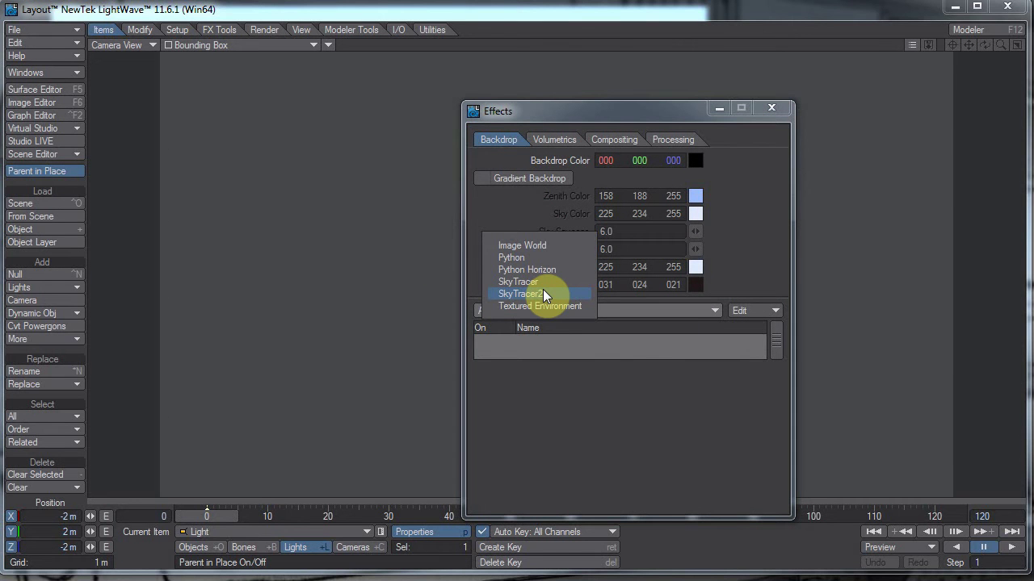
{"action": "left_click", "coordinate": [540, 293]}
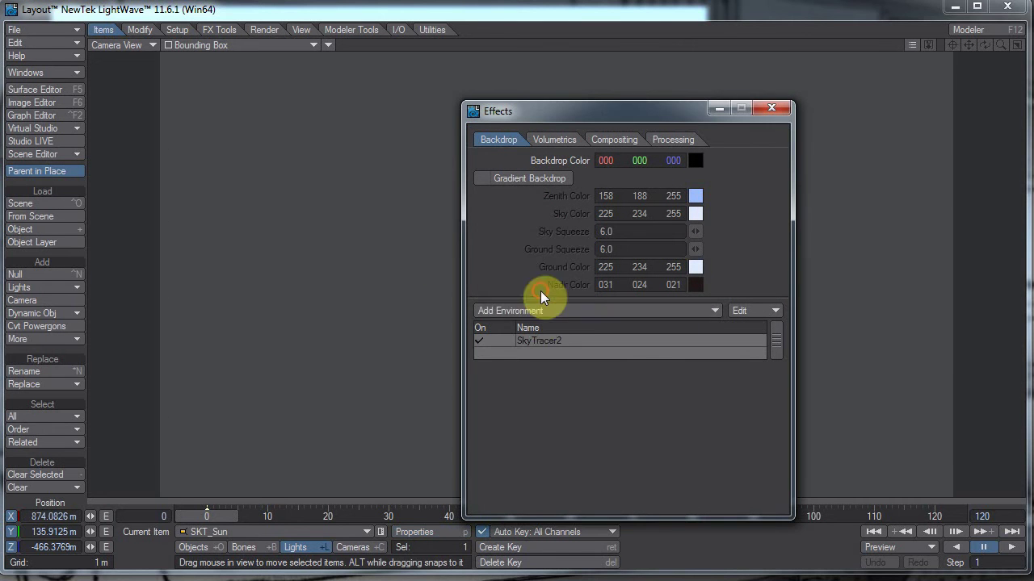
{"action": "double_click", "coordinate": [536, 340]}
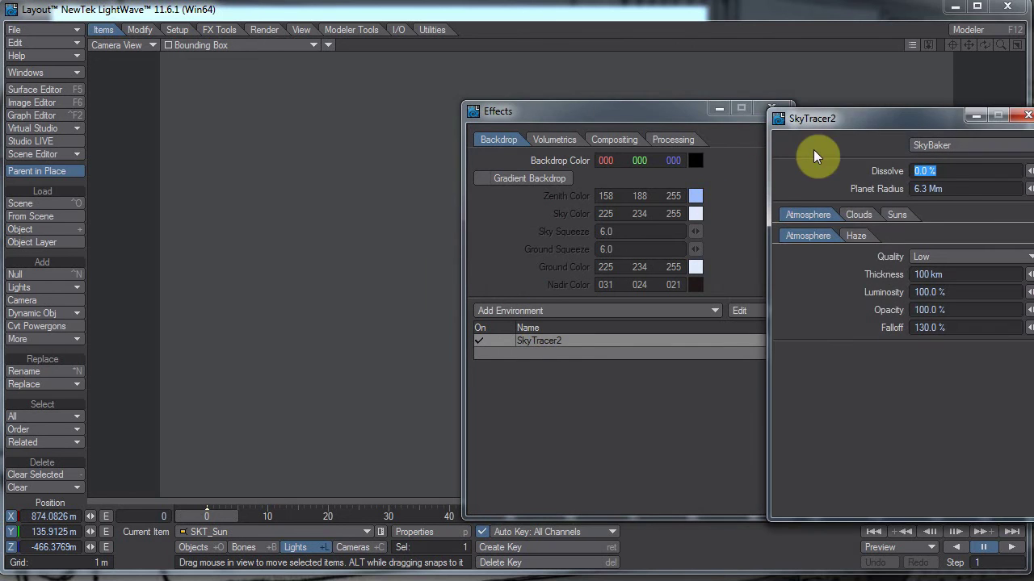
{"action": "left_click_drag", "start_coordinate": [859, 130], "coordinate": [808, 124]}
{"action": "left_click_drag", "start_coordinate": [673, 108], "coordinate": [524, 160]}
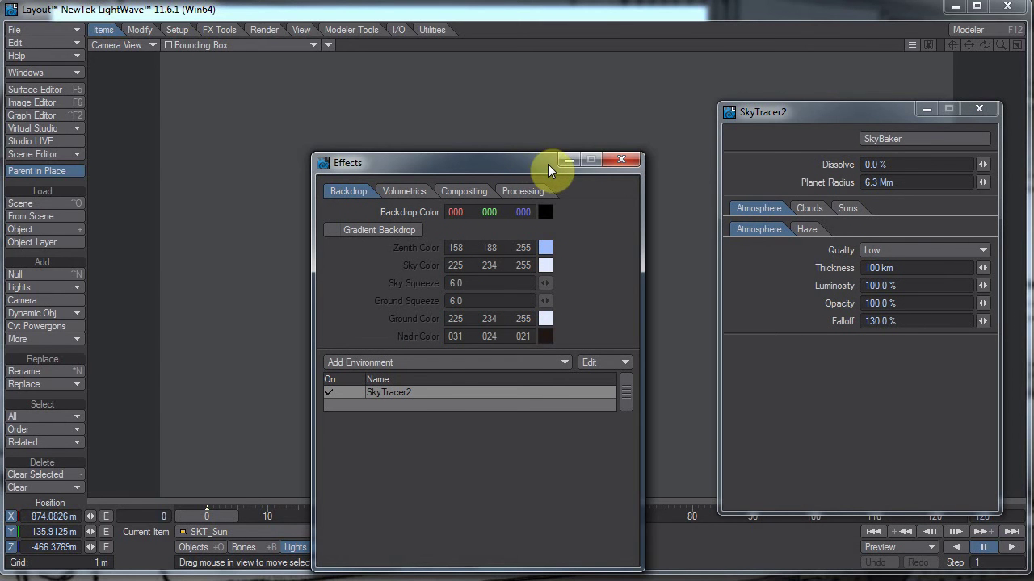
- Switch the viewport to VPR live render and close the Effects window
{"action": "left_click", "coordinate": [241, 46]}
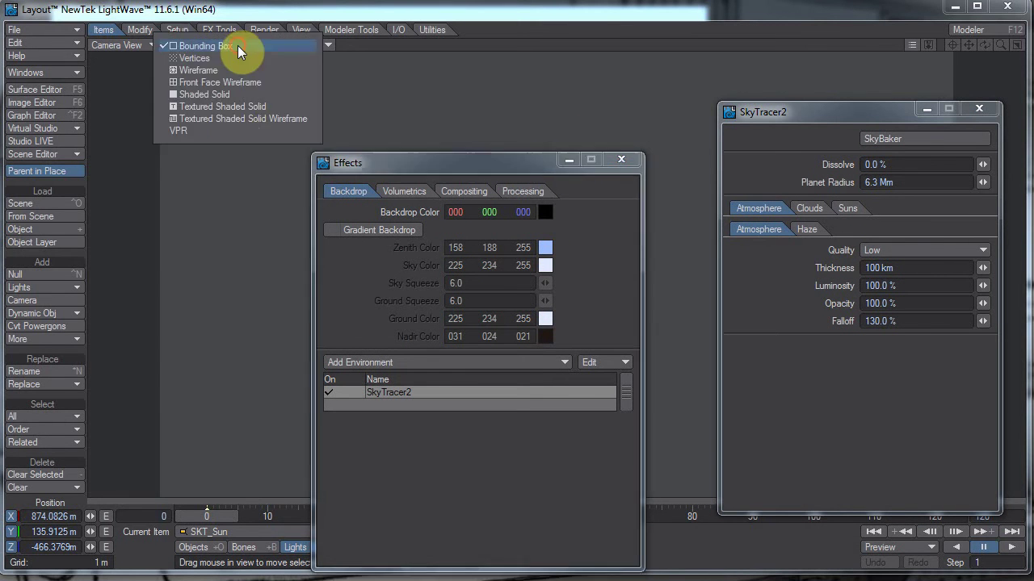
{"action": "left_click", "coordinate": [231, 131]}
{"action": "left_click", "coordinate": [630, 161]}
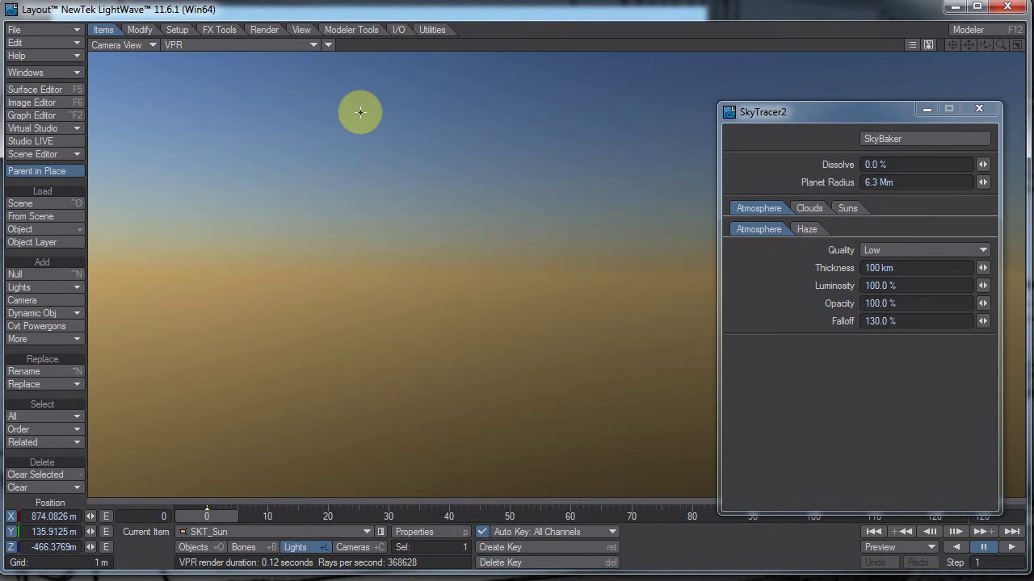
{"action": "left_click_drag", "start_coordinate": [827, 120], "coordinate": [699, 105]}
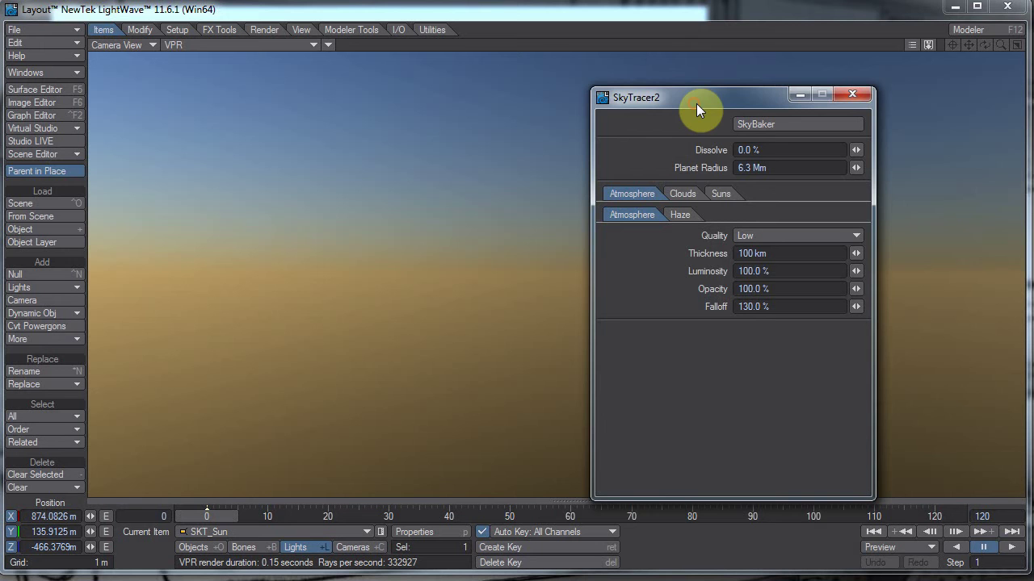
{"action": "left_click_drag", "start_coordinate": [696, 105], "coordinate": [717, 116]}
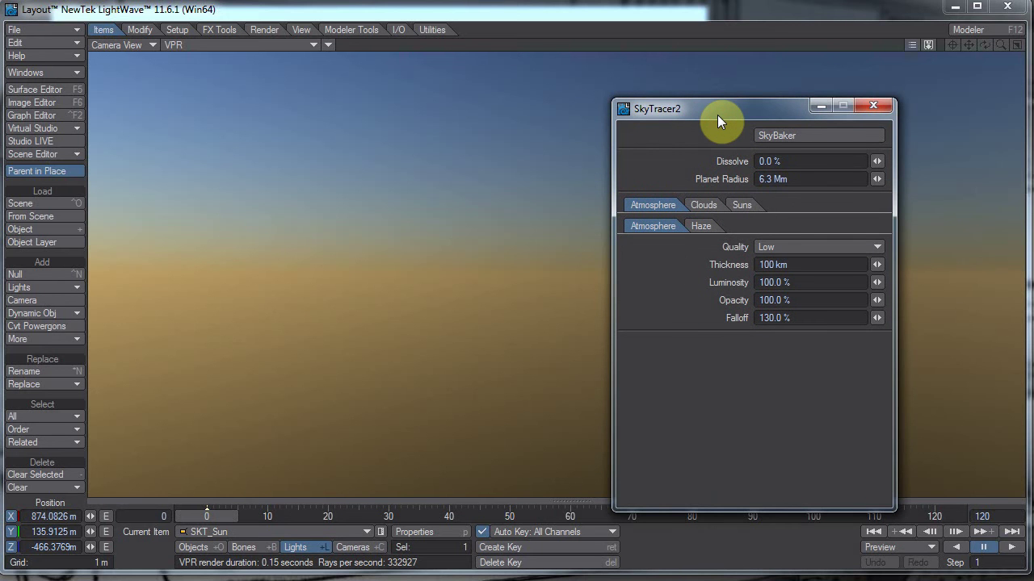
- Open the SkyTracer2 preset library with F8 and move it left
{"action": "key", "text": "F8"}
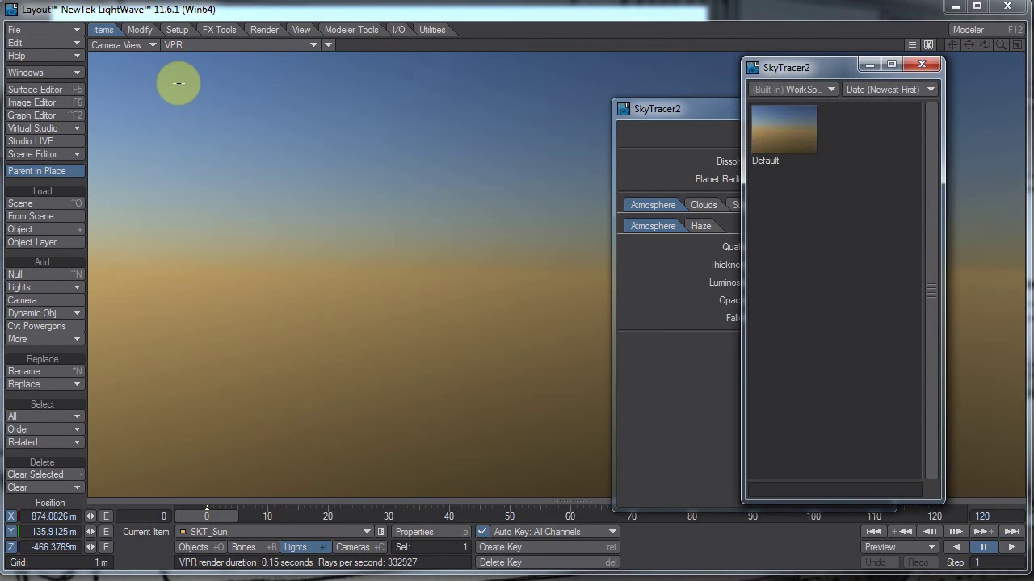
{"action": "left_click", "coordinate": [36, 73]}
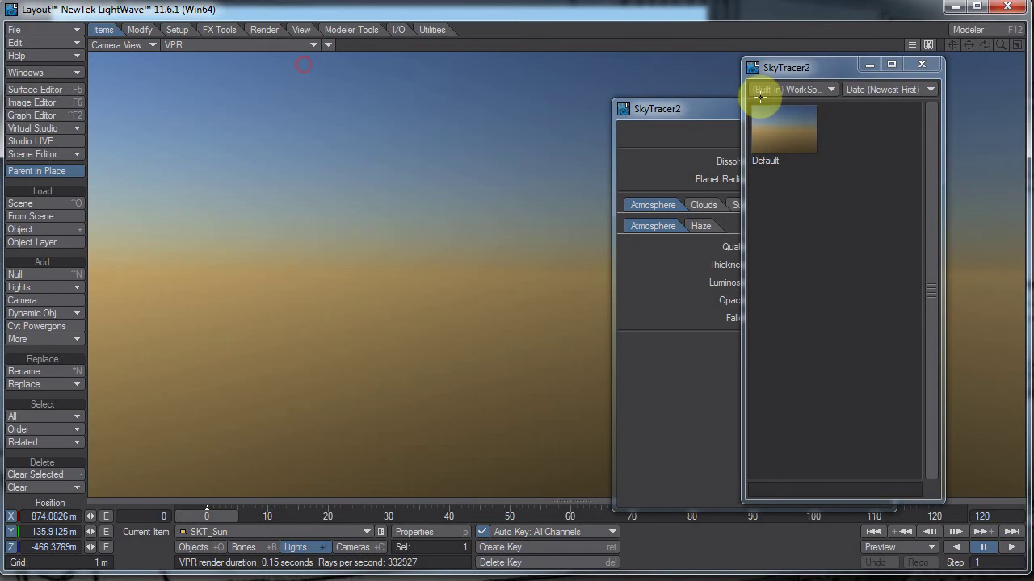
{"action": "left_click_drag", "start_coordinate": [822, 68], "coordinate": [202, 62]}
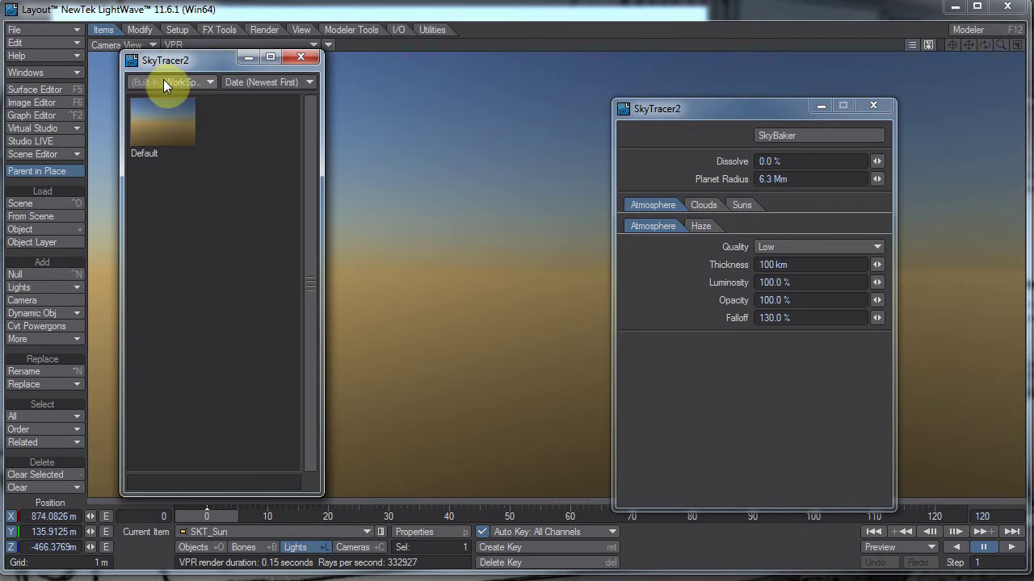
- Browse preset categories and load the Volumetric Clouds Alto Cumulus preset
{"action": "left_click", "coordinate": [181, 78]}
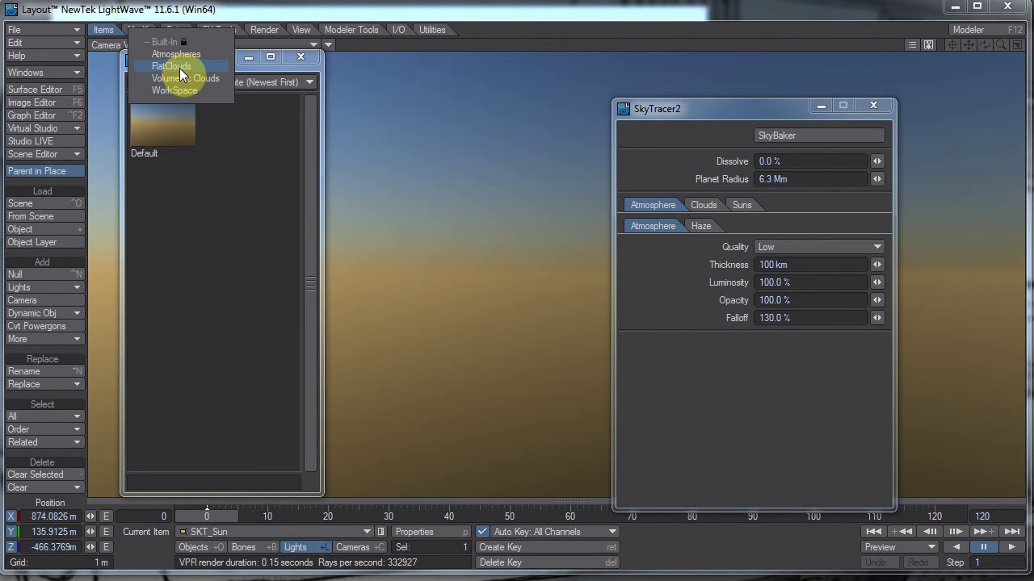
{"action": "left_click", "coordinate": [182, 61]}
{"action": "left_click", "coordinate": [179, 78]}
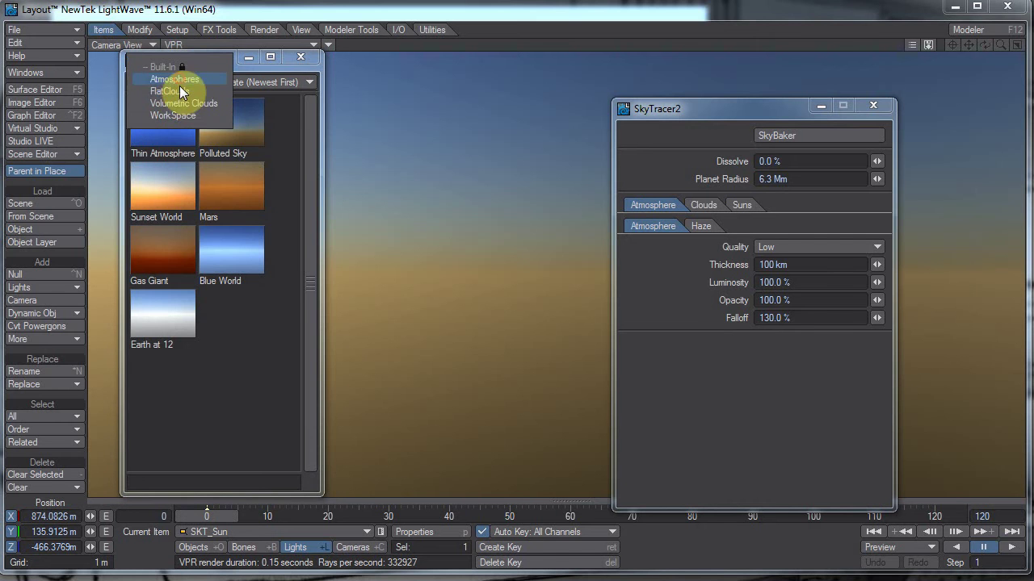
{"action": "left_click", "coordinate": [179, 93]}
{"action": "left_click", "coordinate": [178, 83]}
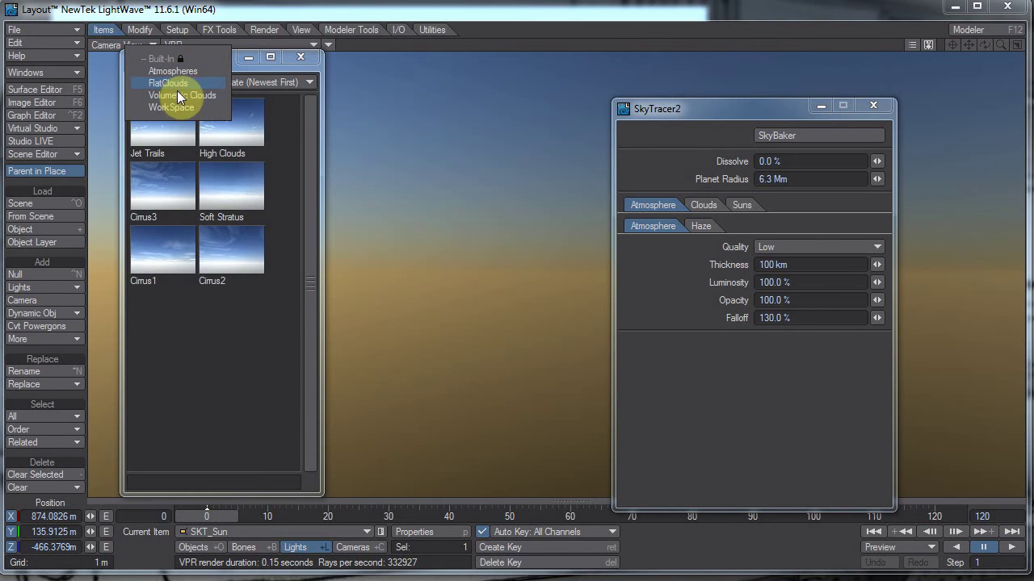
{"action": "left_click", "coordinate": [177, 94]}
{"action": "left_click", "coordinate": [177, 88]}
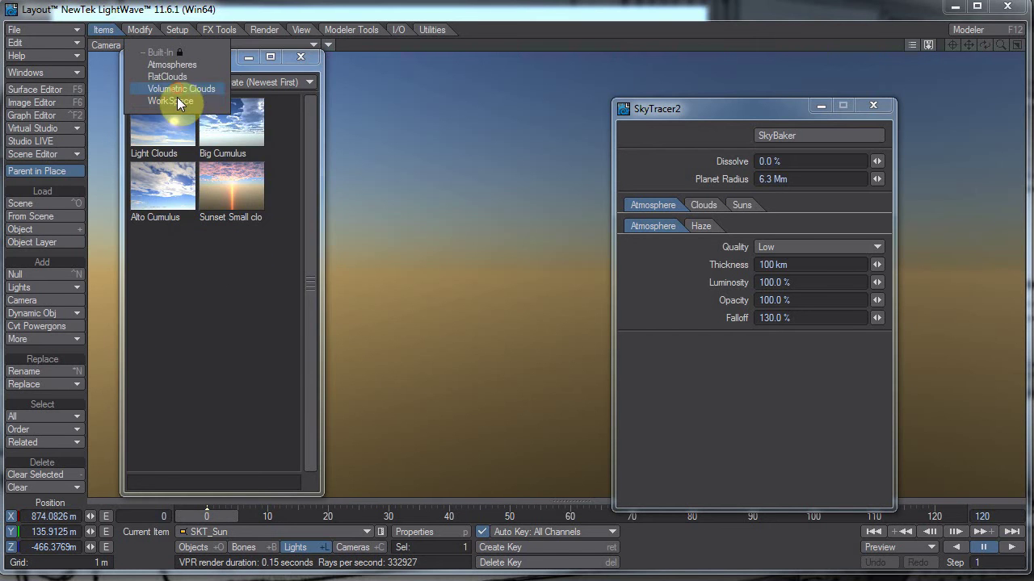
{"action": "left_click", "coordinate": [177, 101]}
{"action": "left_click", "coordinate": [184, 81]}
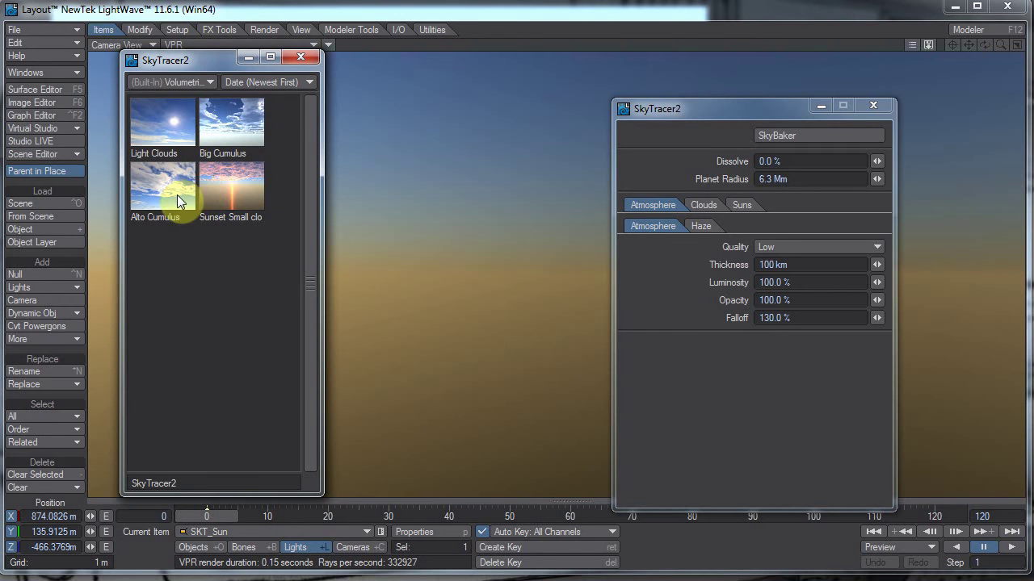
{"action": "double_click", "coordinate": [223, 183]}
{"action": "left_click", "coordinate": [222, 57]}
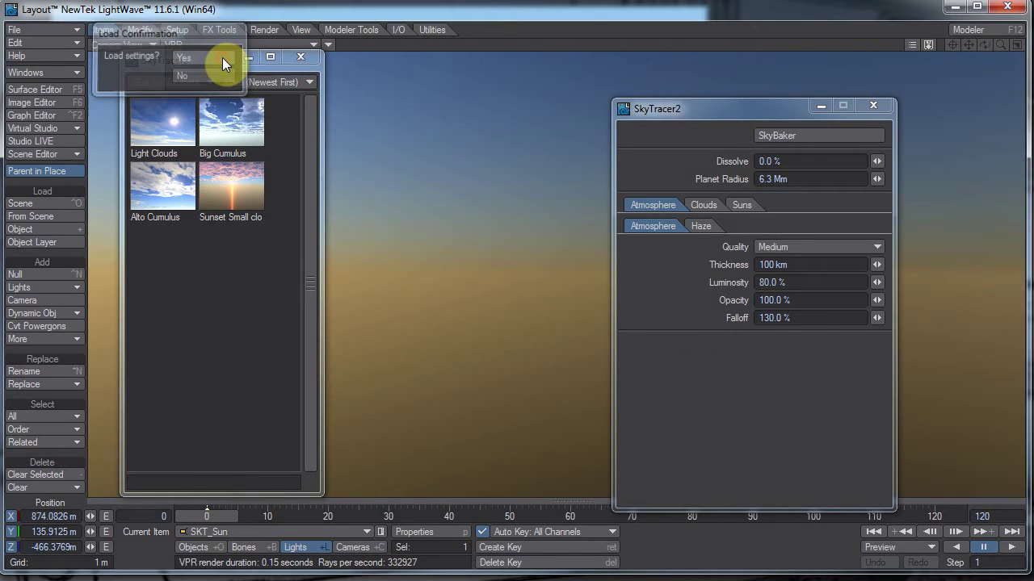
- Close the presets and set the SunSpot location preset to San Francisco
{"action": "left_click", "coordinate": [300, 57]}
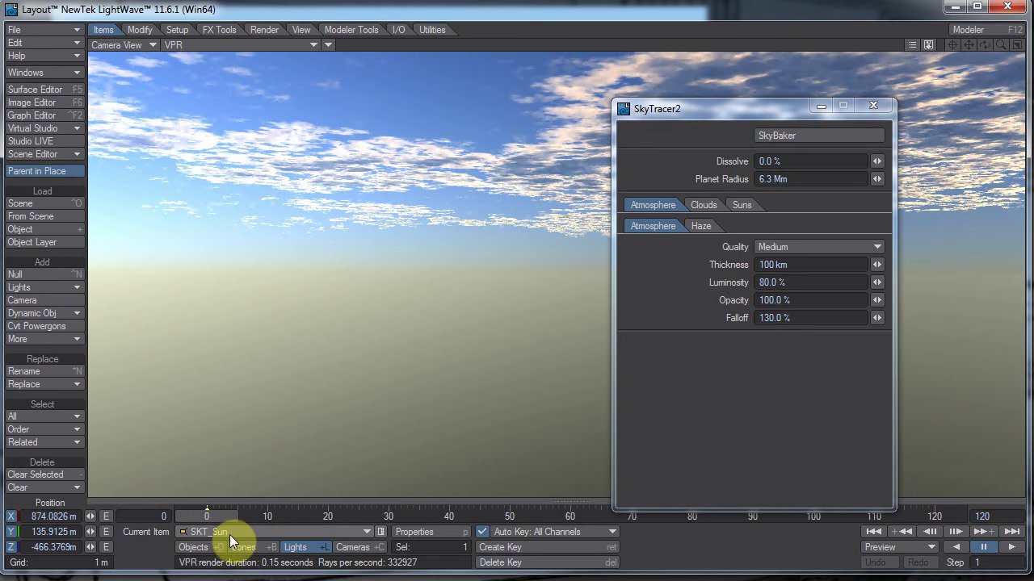
{"action": "left_click", "coordinate": [743, 205]}
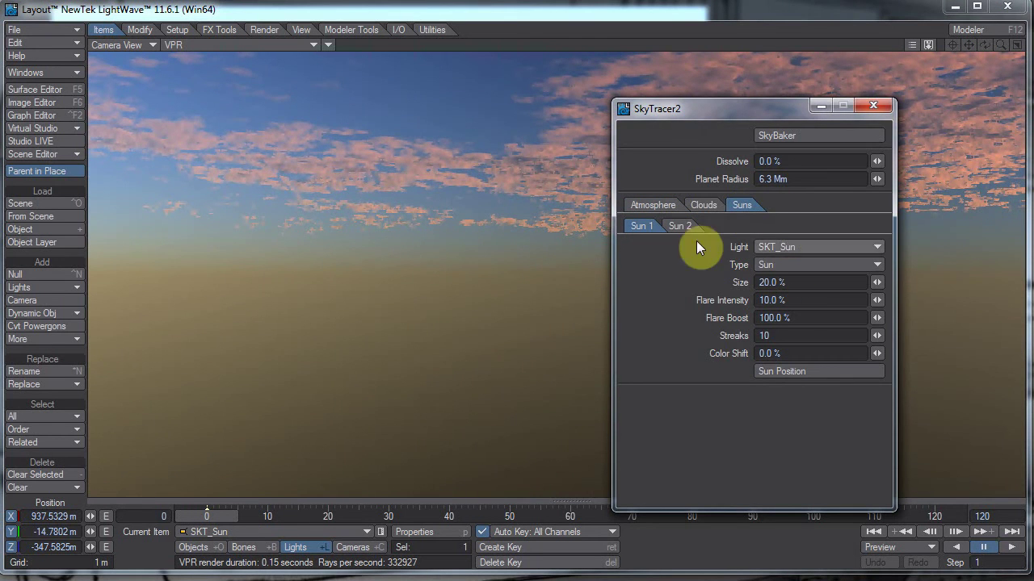
{"action": "left_click", "coordinate": [772, 371]}
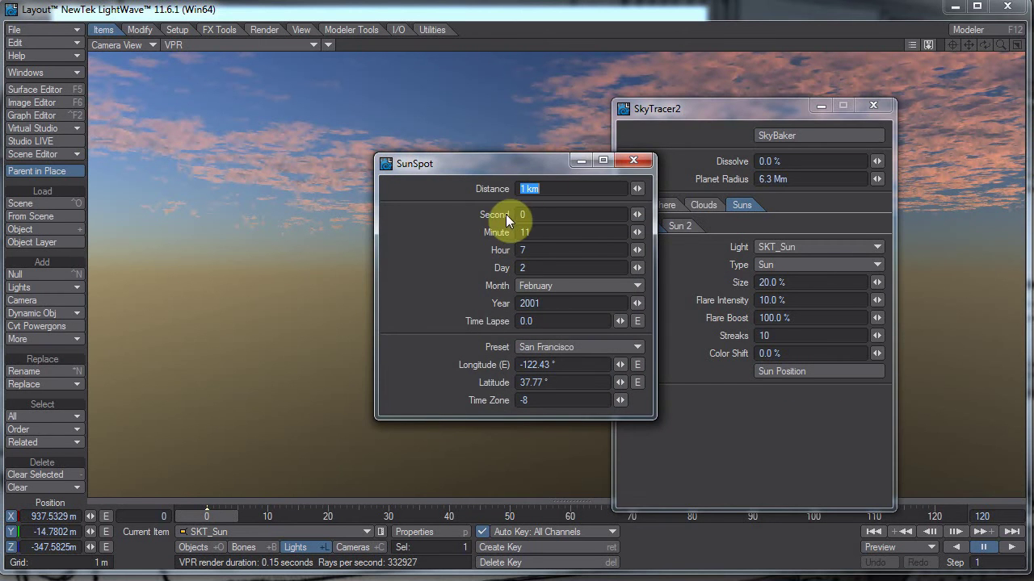
{"action": "left_click", "coordinate": [579, 347]}
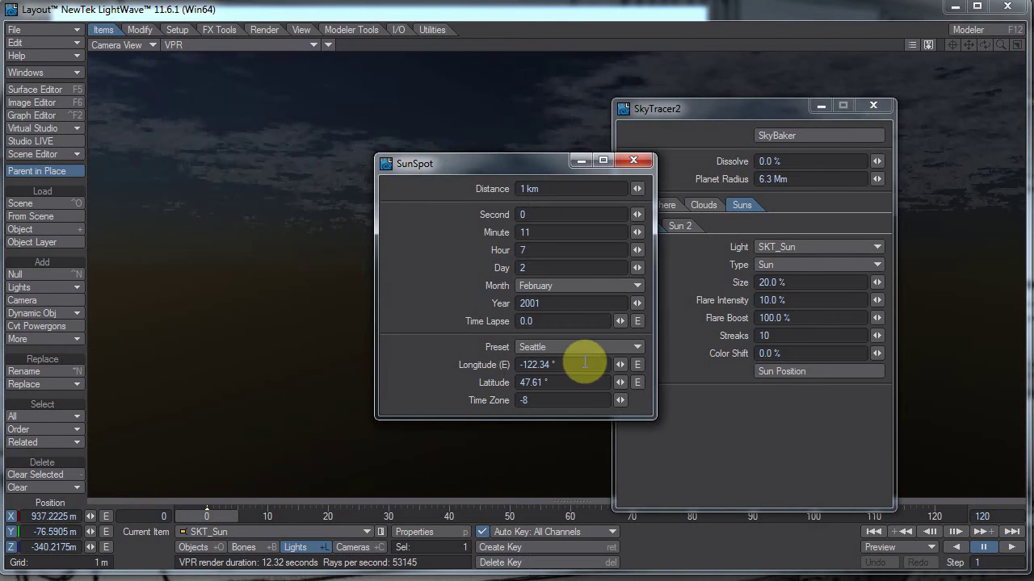
{"action": "left_click", "coordinate": [581, 355]}
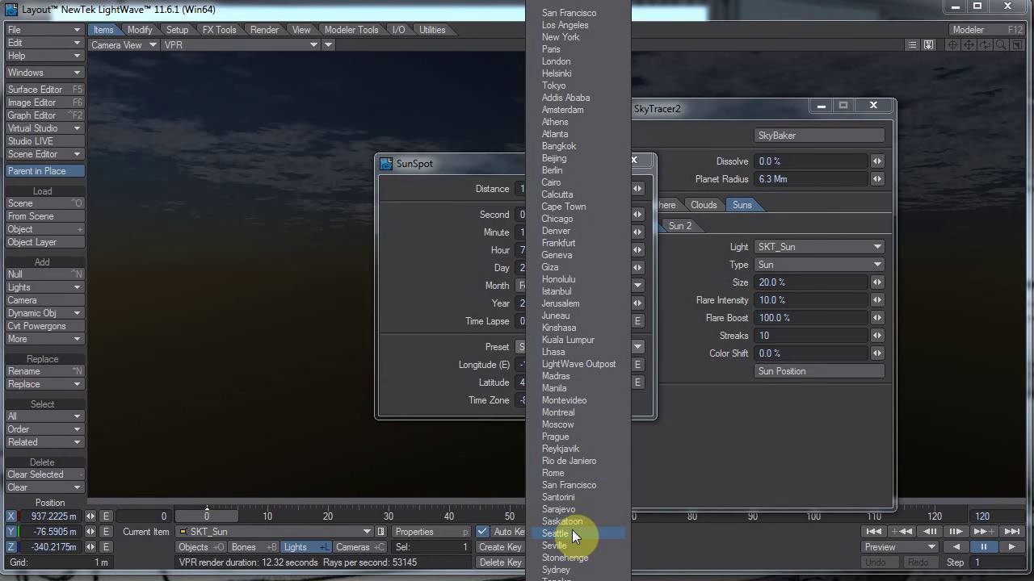
{"action": "left_click", "coordinate": [583, 486]}
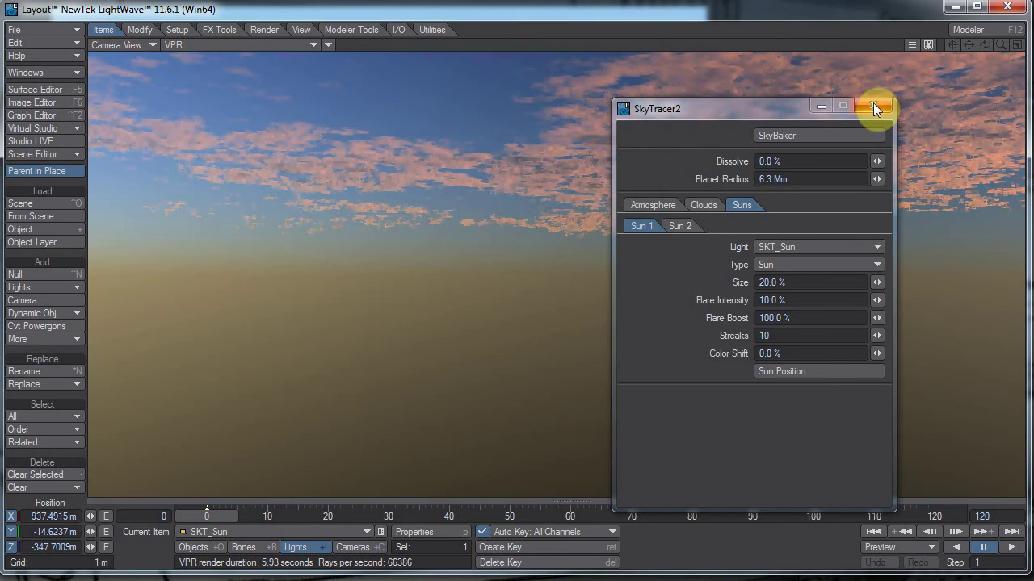
- Select the camera and rotate it toward the low sun near the horizon
{"action": "left_click_drag", "start_coordinate": [770, 109], "coordinate": [909, 131]}
{"action": "key", "text": "shift+c"}
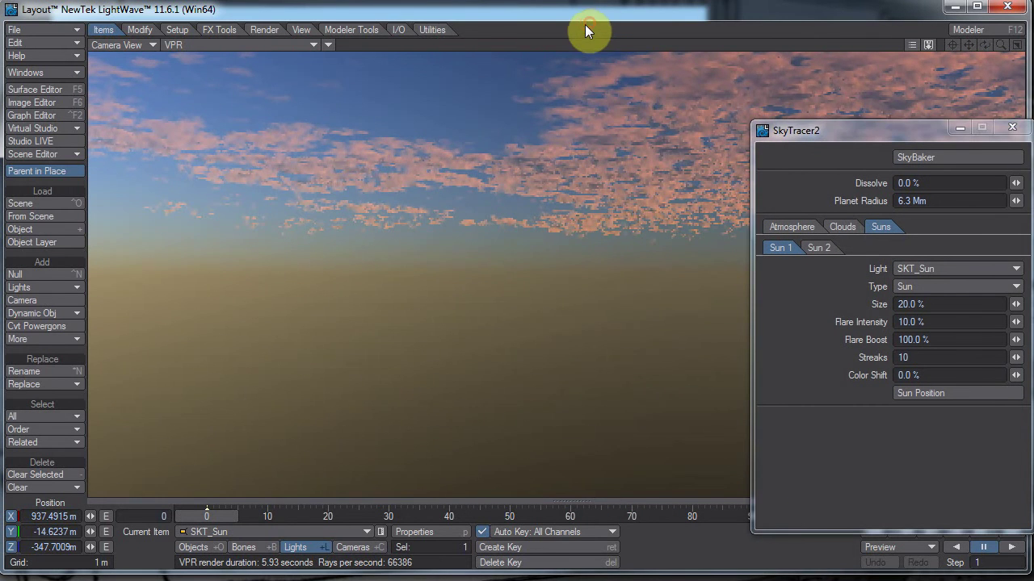
{"action": "key", "text": "y"}
{"action": "left_click_drag", "start_coordinate": [352, 213], "coordinate": [579, 300]}
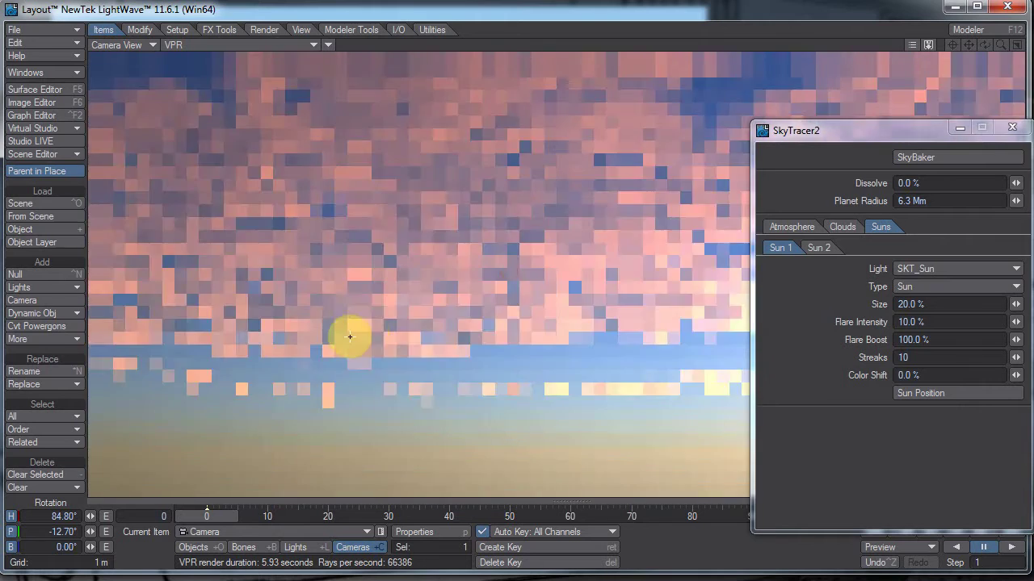
{"action": "left_click_drag", "start_coordinate": [347, 337], "coordinate": [522, 286]}
{"action": "mouse_move", "coordinate": [521, 286]}
{"action": "right_mouse_down"}
{"action": "mouse_move", "coordinate": [356, 336]}
{"action": "mouse_move", "coordinate": [489, 288]}
{"action": "mouse_move", "coordinate": [351, 362]}
{"action": "right_mouse_up"}
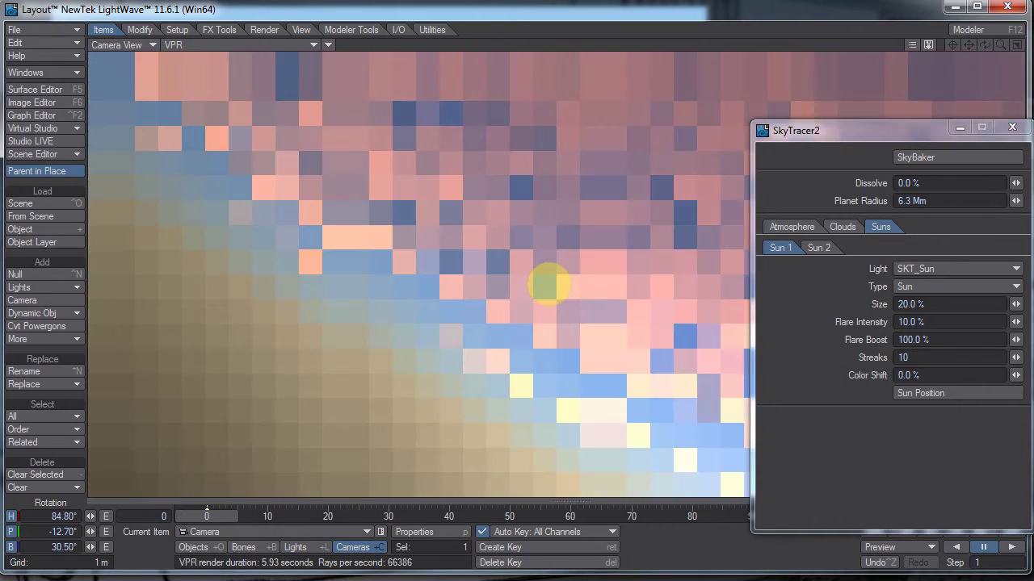
{"action": "left_click_drag", "start_coordinate": [351, 362], "coordinate": [508, 271]}
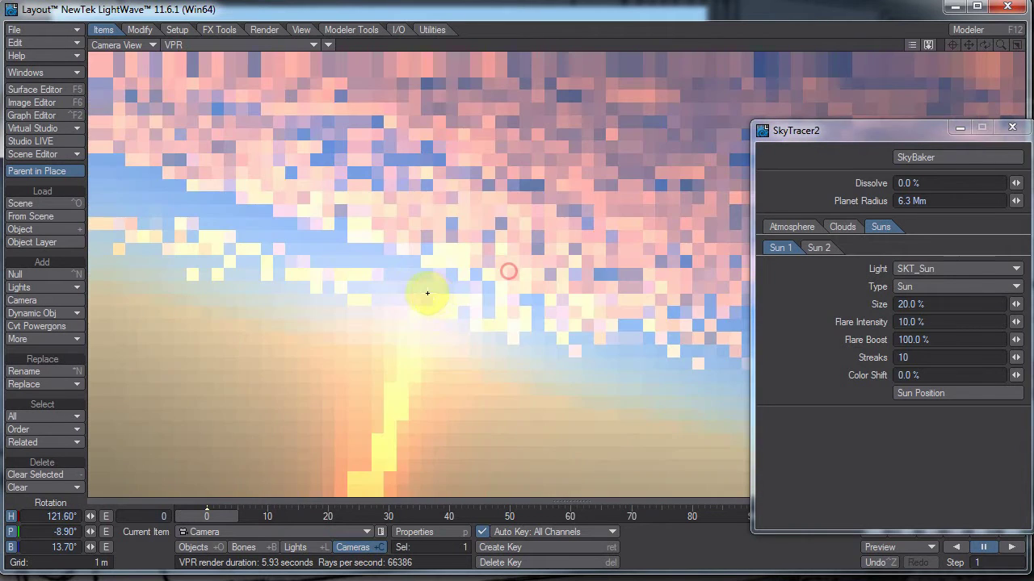
{"action": "left_click_drag", "start_coordinate": [401, 310], "coordinate": [308, 277]}
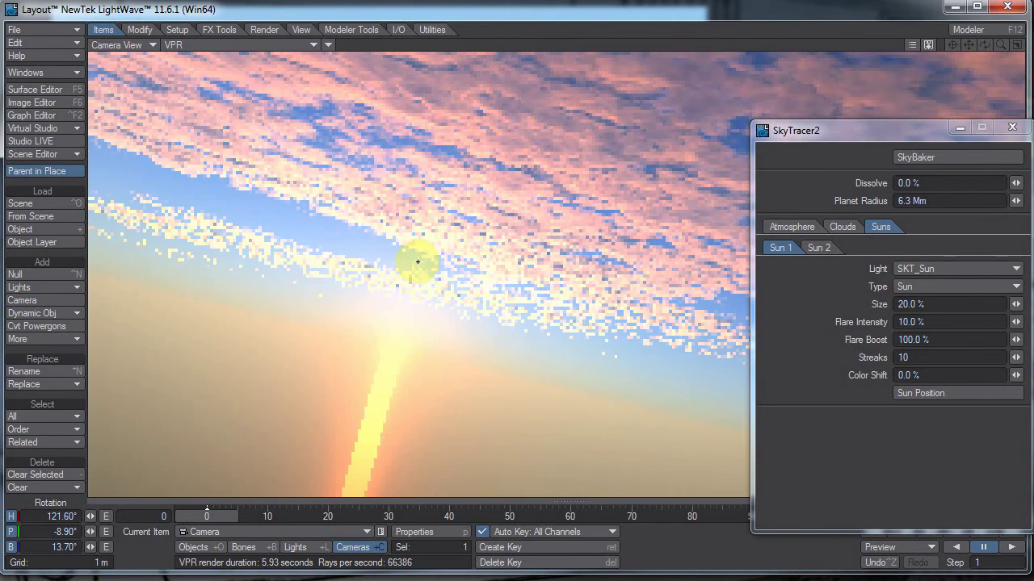
- Set the camera Bank to 0 to level the horizon
{"action": "left_click", "coordinate": [50, 550]}
{"action": "type", "text": "0"}
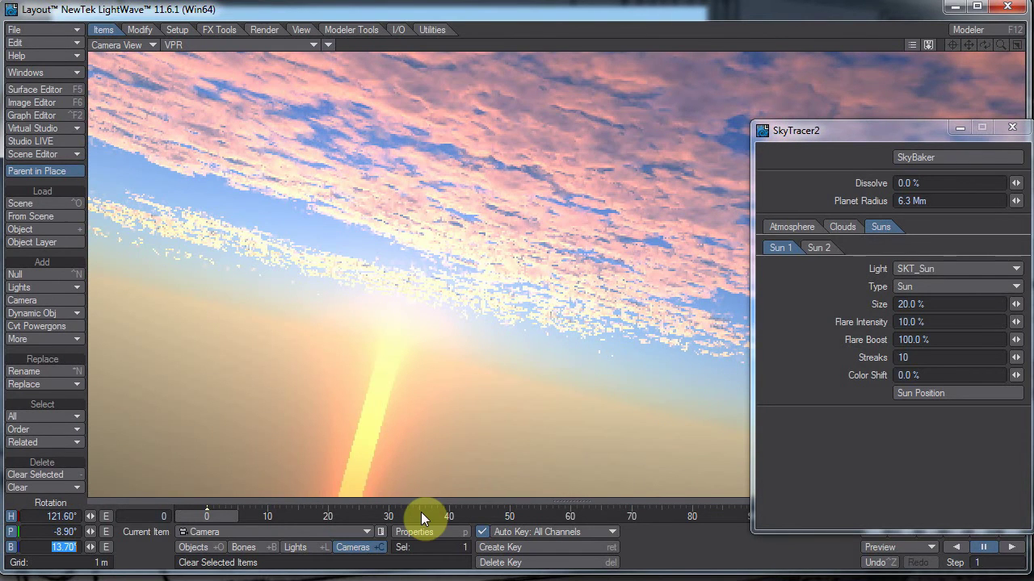
{"action": "key", "text": "Return"}
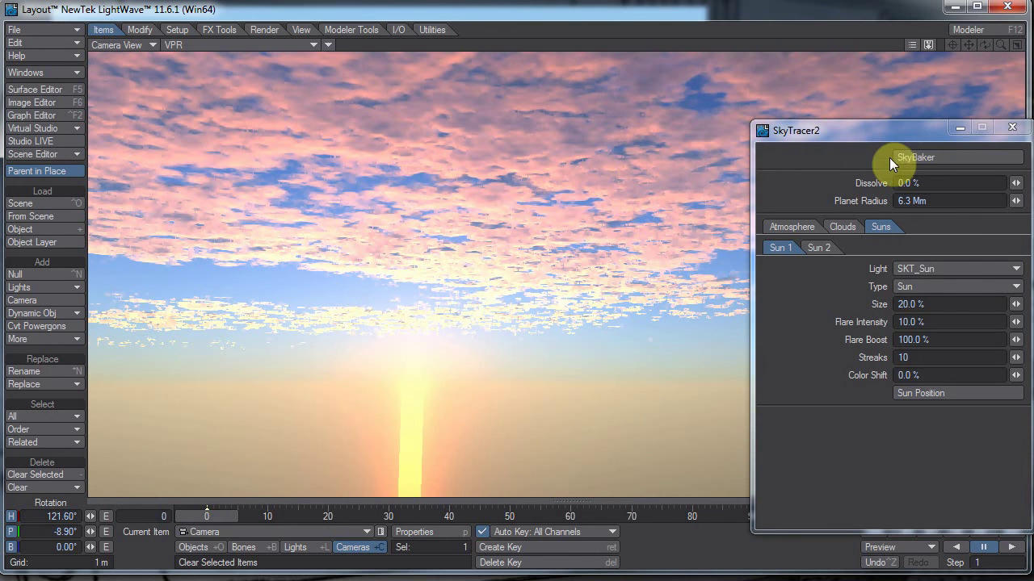
- Bake the sky with SkyBaker as OpenEXR skyWarp_ on the Desktop, Sphere mapping
{"action": "left_click", "coordinate": [938, 159]}
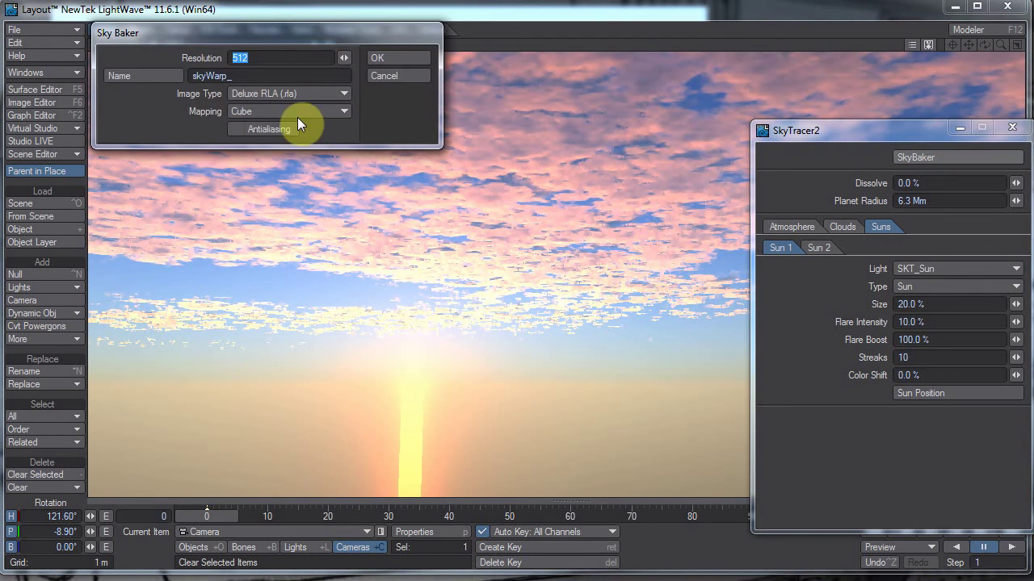
{"action": "left_click", "coordinate": [173, 75]}
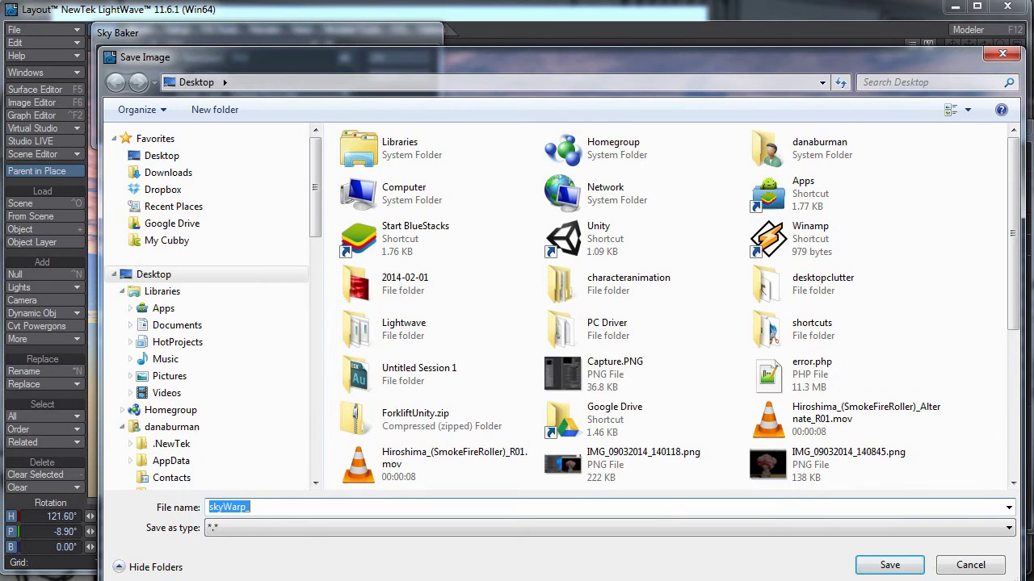
{"action": "left_click", "coordinate": [901, 565]}
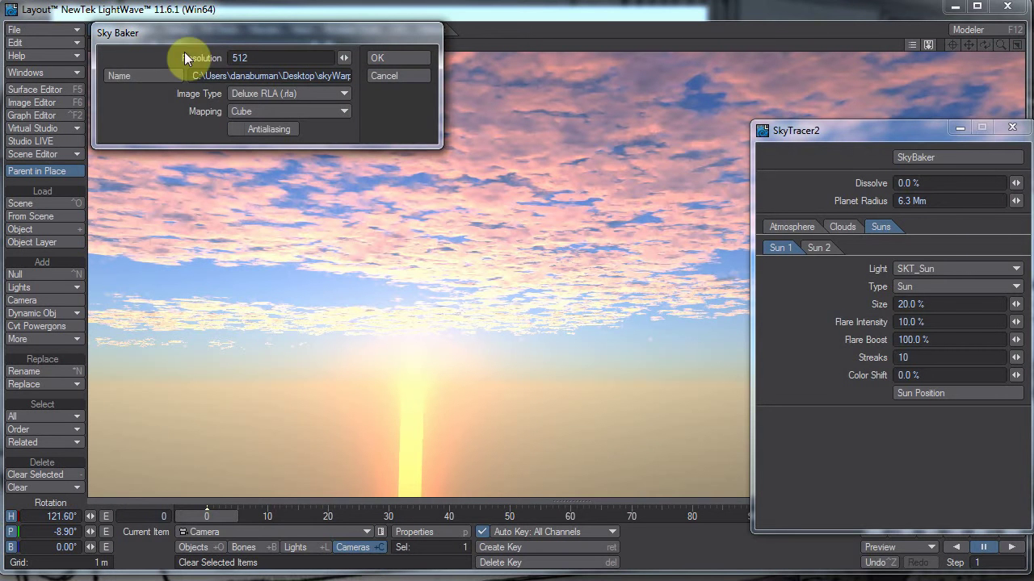
{"action": "left_click", "coordinate": [274, 95]}
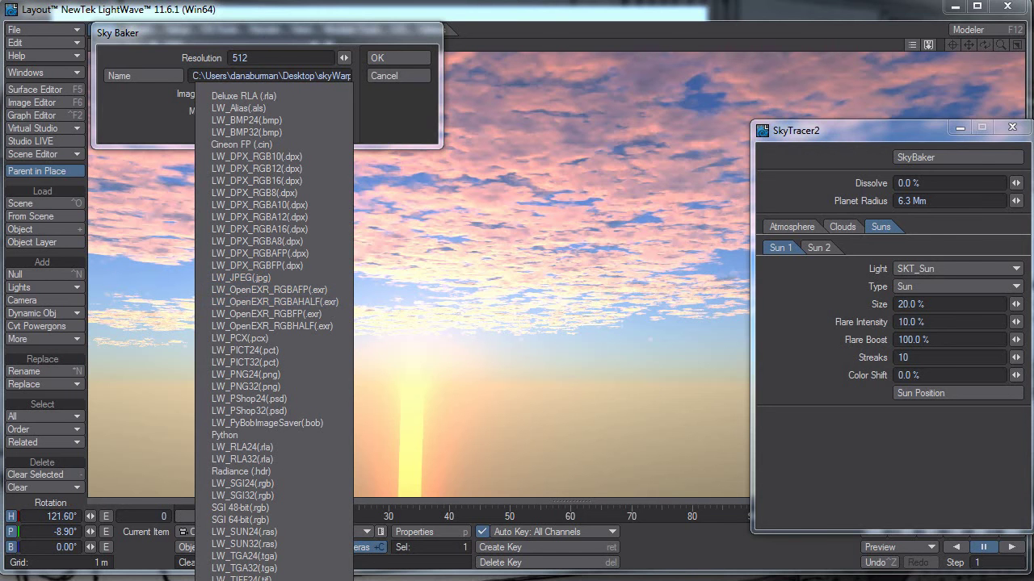
{"action": "key", "text": "Escape"}
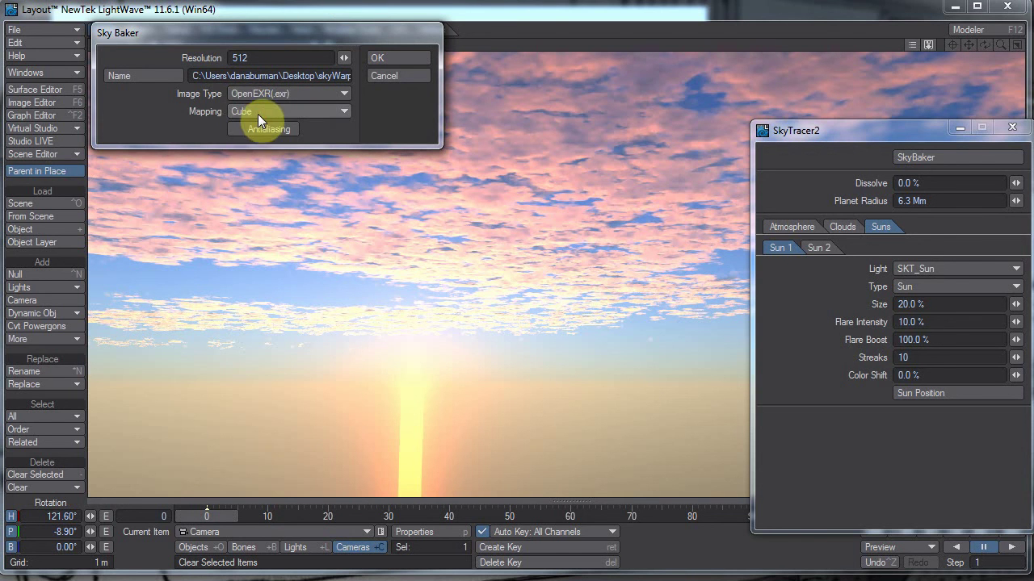
{"action": "left_click", "coordinate": [258, 113]}
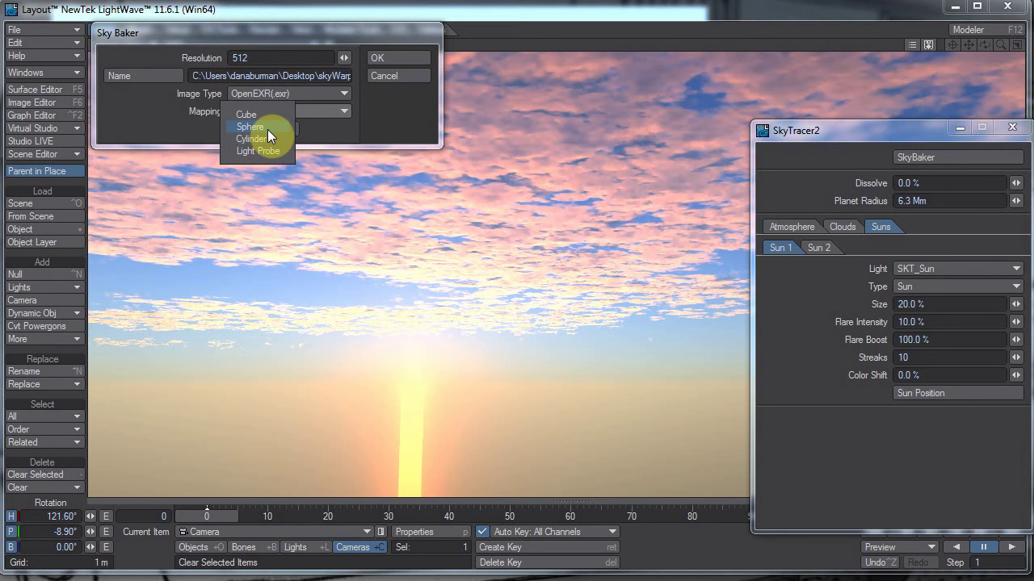
{"action": "left_click", "coordinate": [267, 129]}
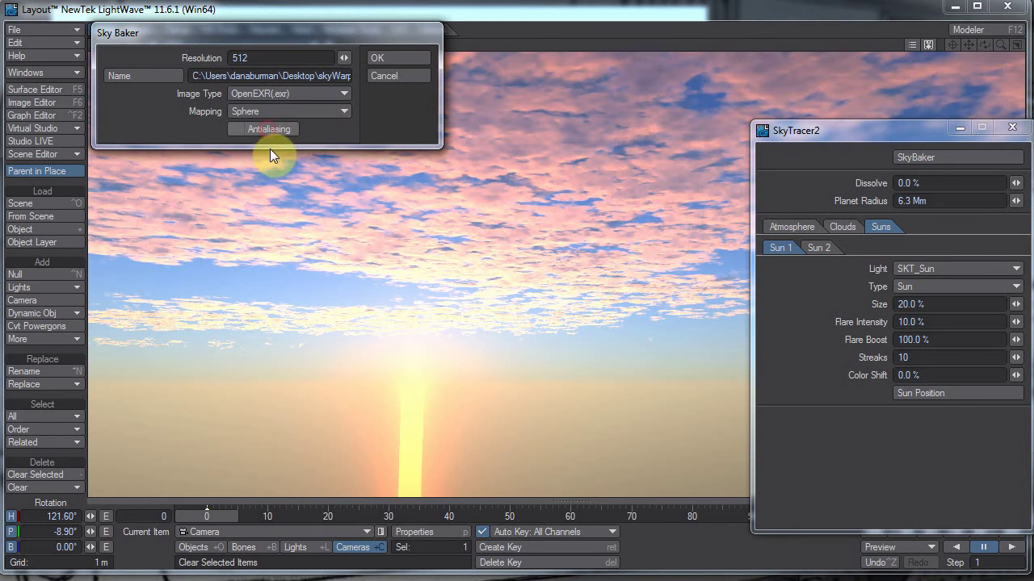
{"action": "left_click", "coordinate": [366, 63]}
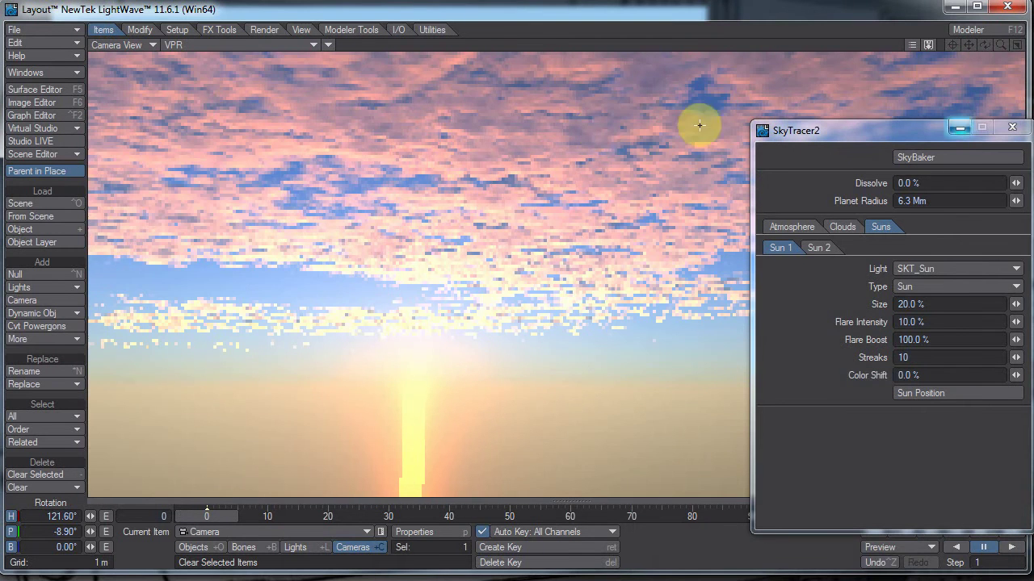
- Close SkyTracer2 and disable it in Backdrop Options
{"action": "left_click", "coordinate": [36, 326]}
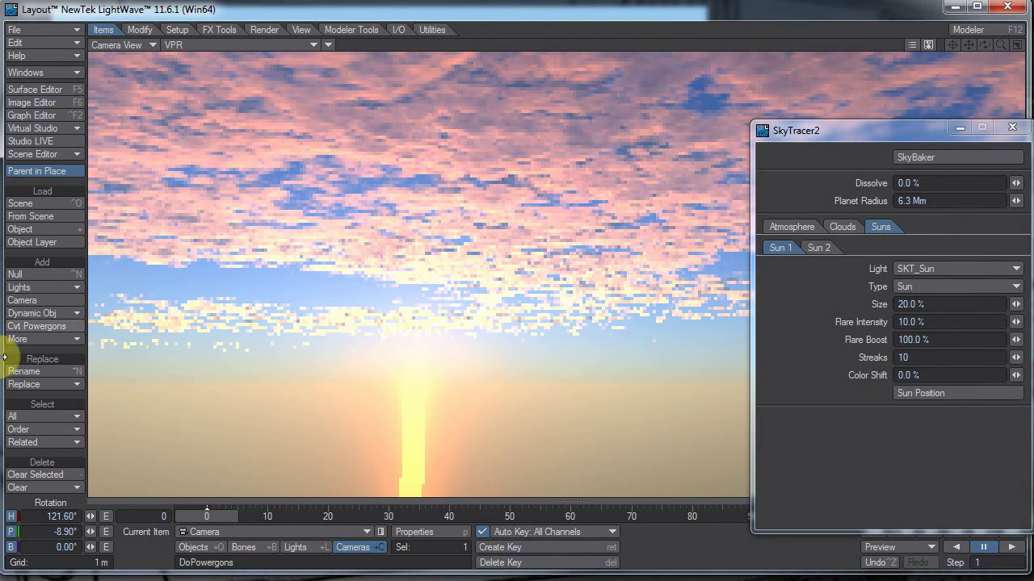
{"action": "left_click", "coordinate": [1011, 127]}
{"action": "left_click", "coordinate": [52, 75]}
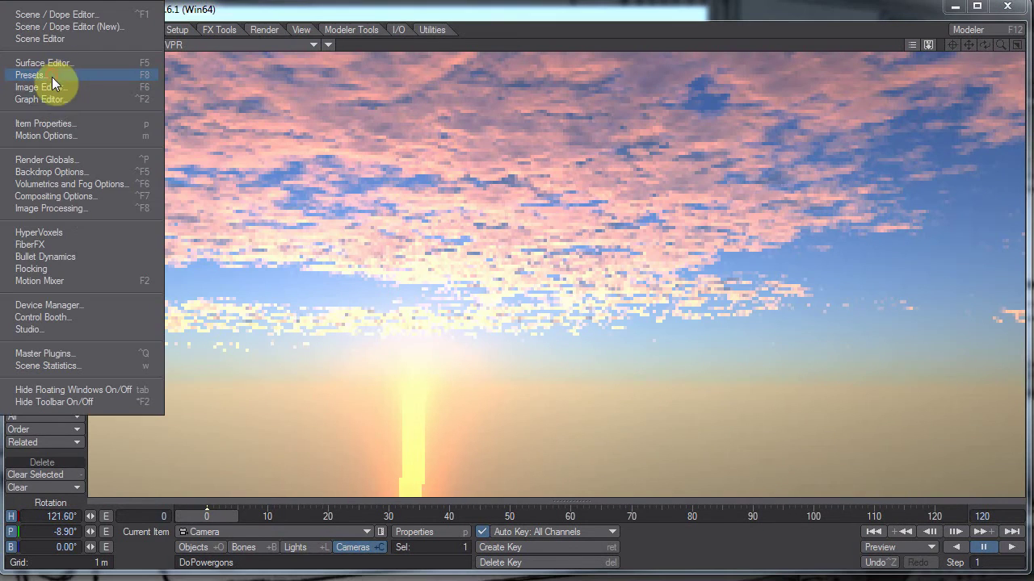
{"action": "left_click", "coordinate": [68, 172]}
{"action": "left_click", "coordinate": [330, 393]}
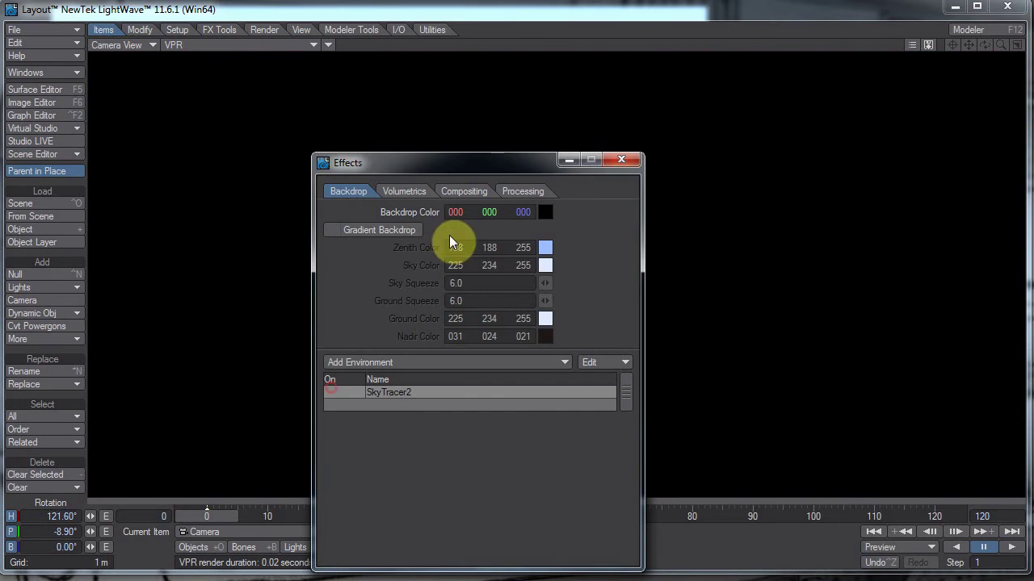
- Add a Textured Environment with Axis Y and open its texture editor
{"action": "left_click_drag", "start_coordinate": [474, 162], "coordinate": [802, 119]}
{"action": "left_click", "coordinate": [794, 321]}
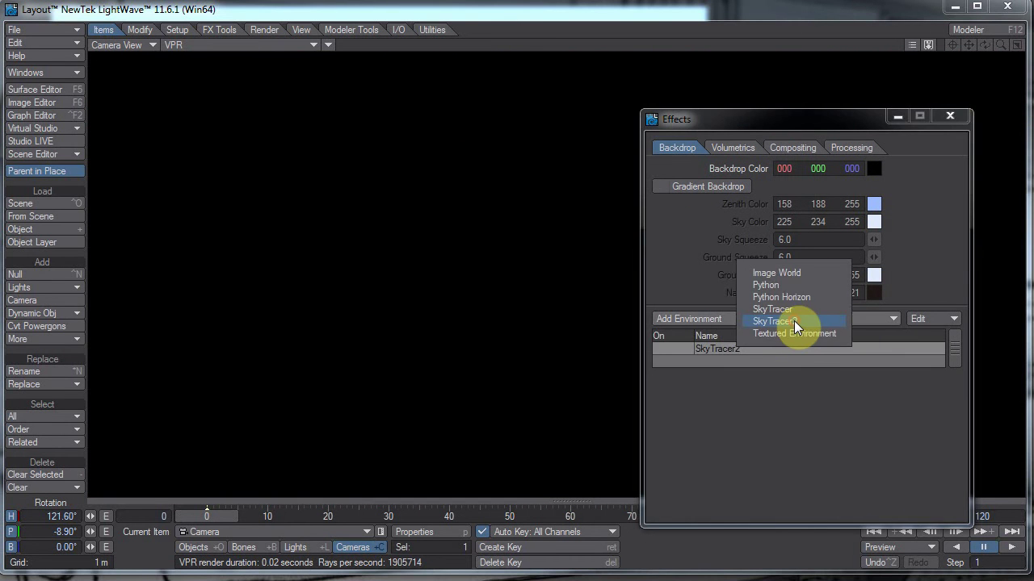
{"action": "left_click", "coordinate": [795, 335]}
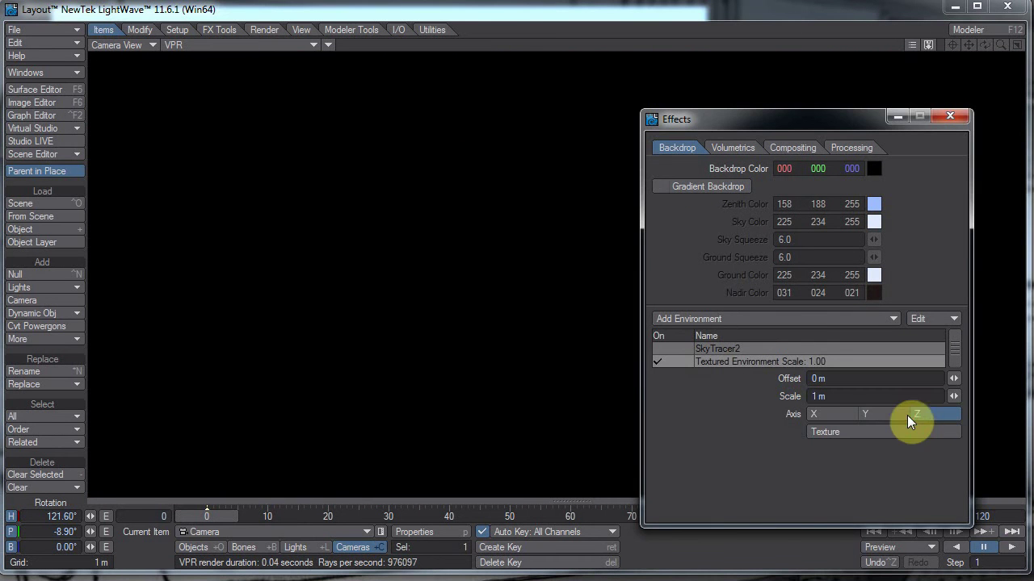
{"action": "left_click", "coordinate": [900, 415]}
{"action": "left_click", "coordinate": [881, 432]}
{"action": "left_click_drag", "start_coordinate": [997, 87], "coordinate": [402, 123]}
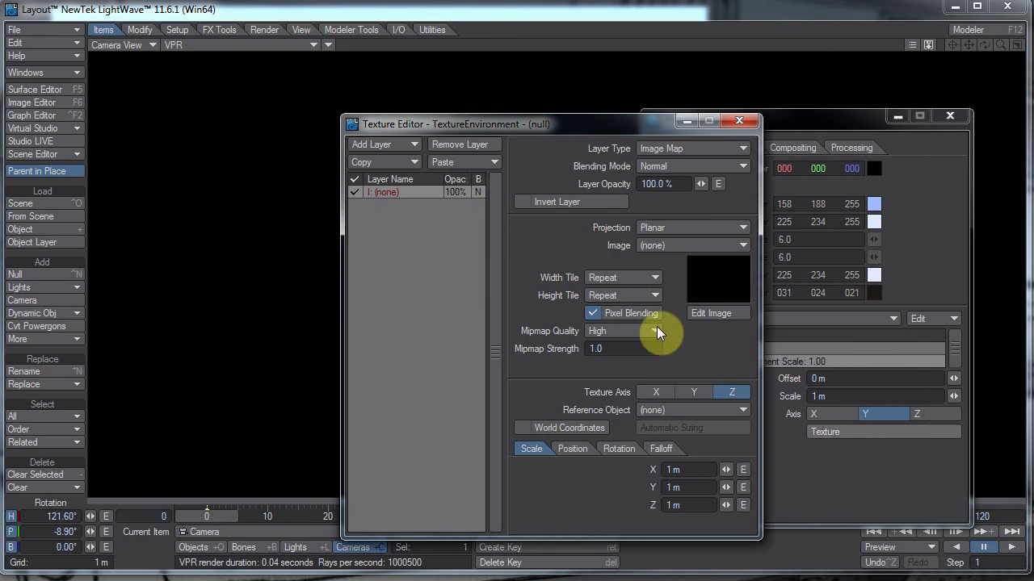
- Set the image layer projection to Spherical and load skyWarp_.exr
{"action": "left_click", "coordinate": [706, 231]}
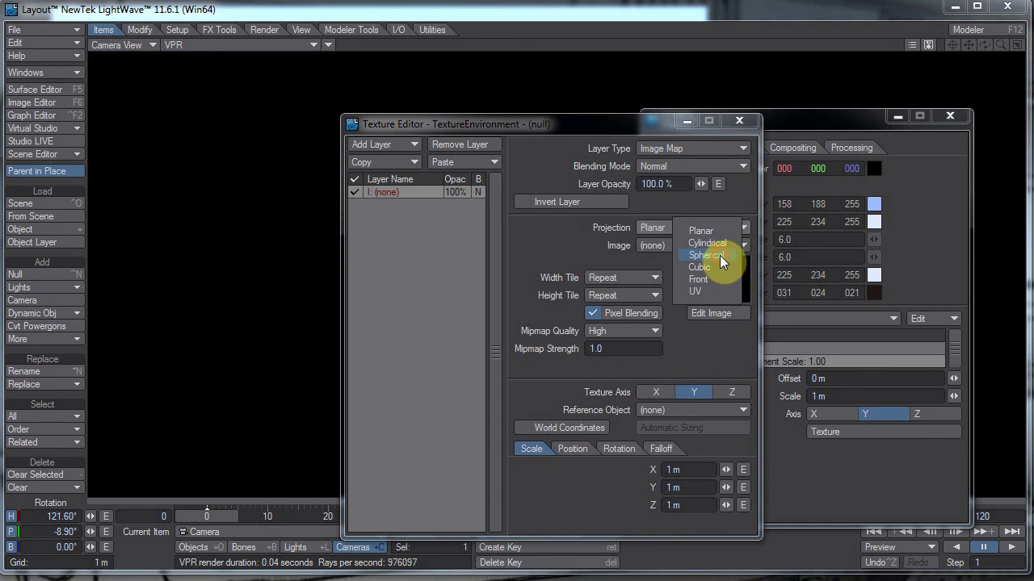
{"action": "left_click", "coordinate": [719, 255]}
{"action": "left_click", "coordinate": [702, 279]}
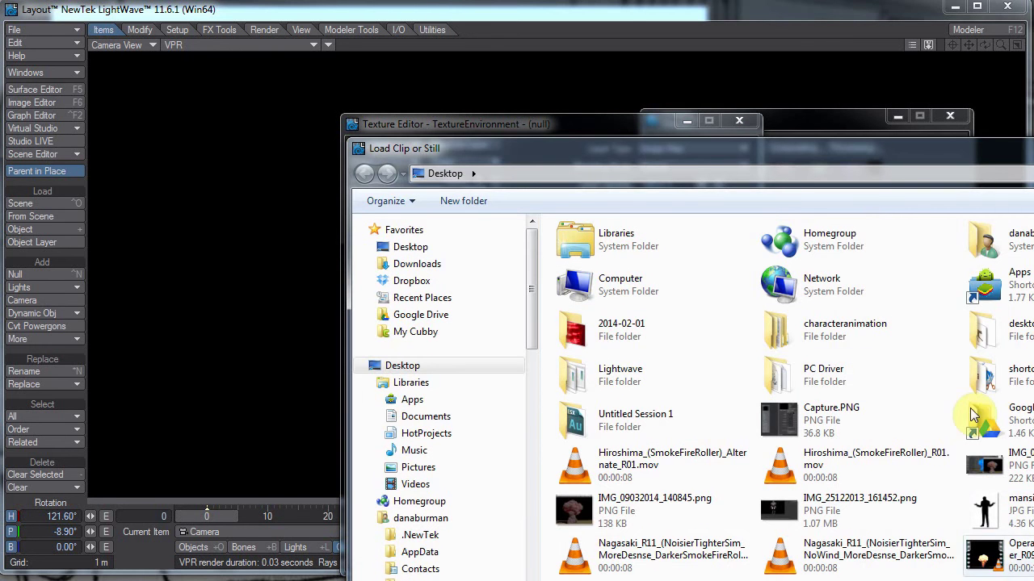
{"action": "key", "text": "Escape"}
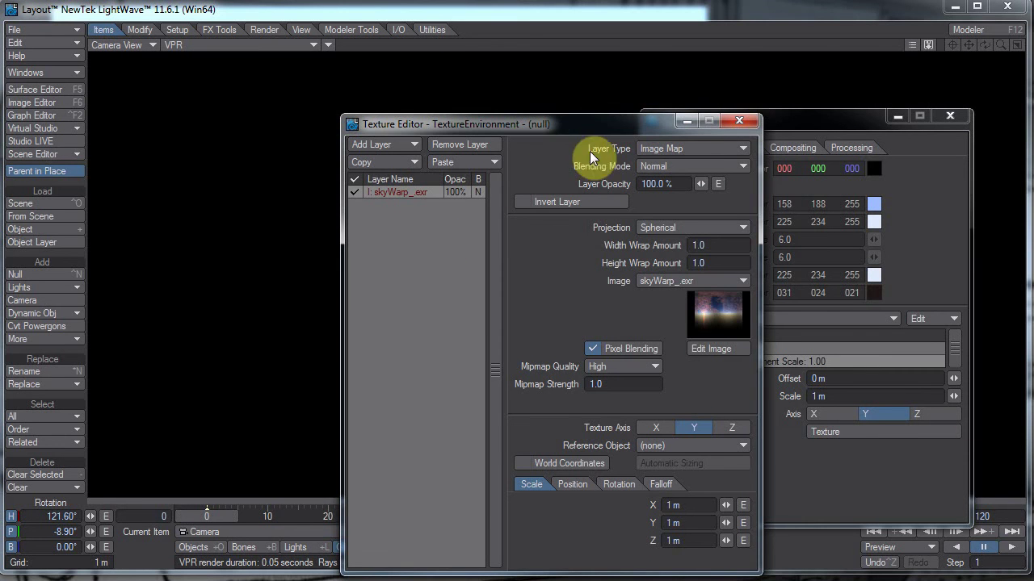
{"action": "left_click_drag", "start_coordinate": [577, 123], "coordinate": [570, 97]}
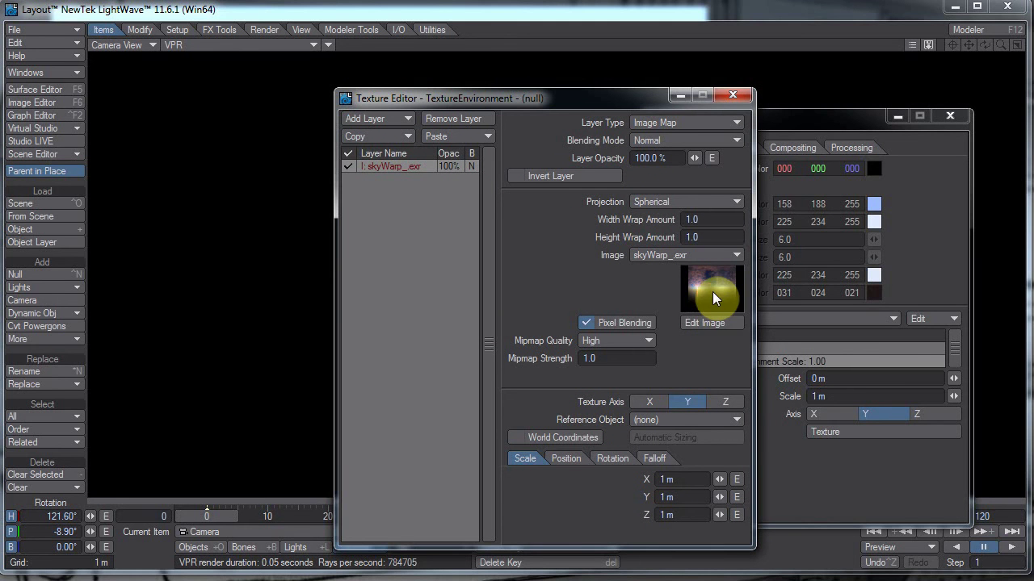
- Preview skyWarp_.exr full-size in the Image Editor, then close it
{"action": "left_click", "coordinate": [713, 323]}
{"action": "double_click", "coordinate": [891, 207]}
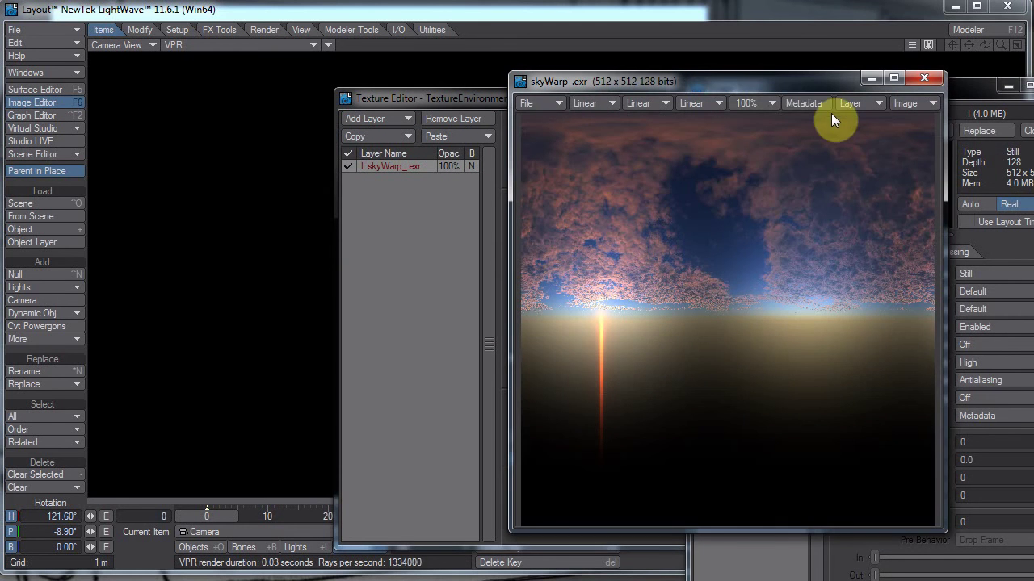
{"action": "left_click", "coordinate": [925, 79]}
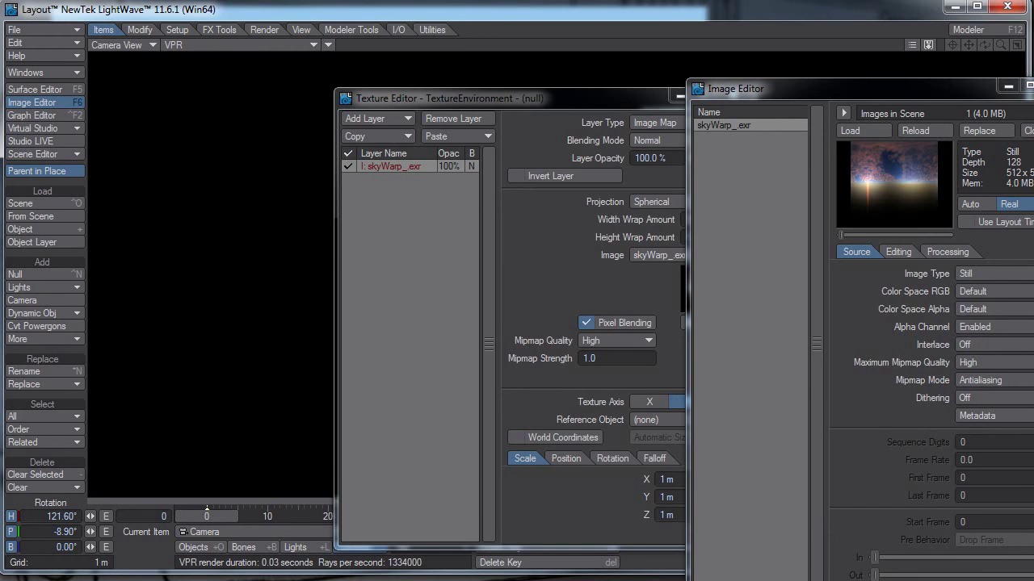
{"action": "key", "text": "F6"}
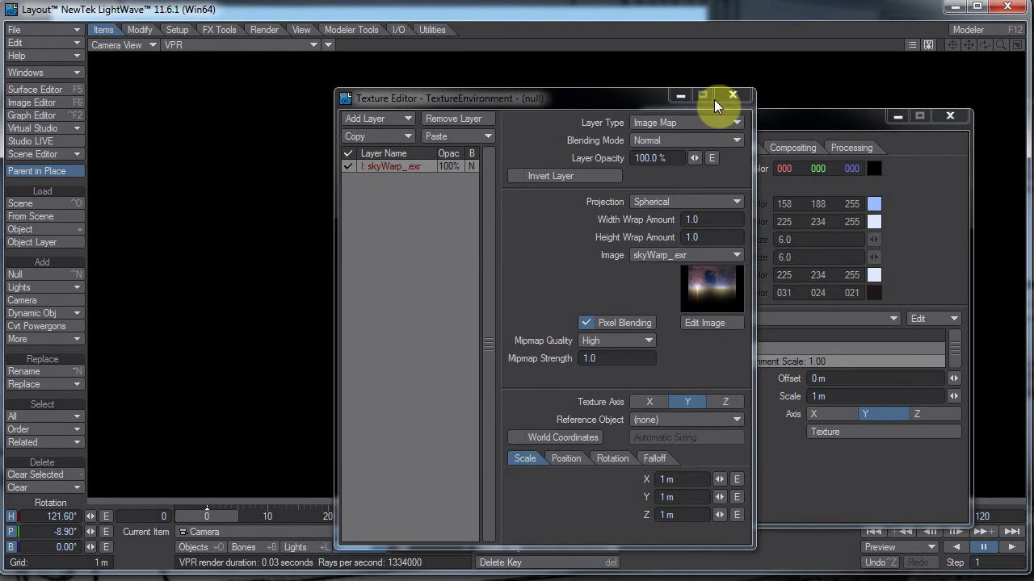
- Close the Texture Editor and set the skyWarp_.exr Alpha Channel to Disabled
{"action": "left_click", "coordinate": [731, 96]}
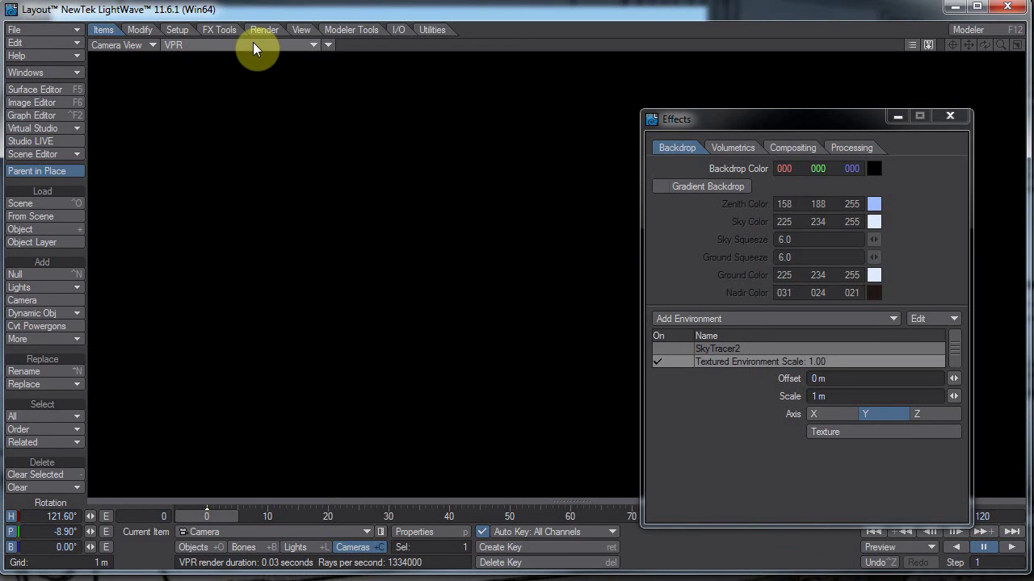
{"action": "left_click", "coordinate": [65, 102]}
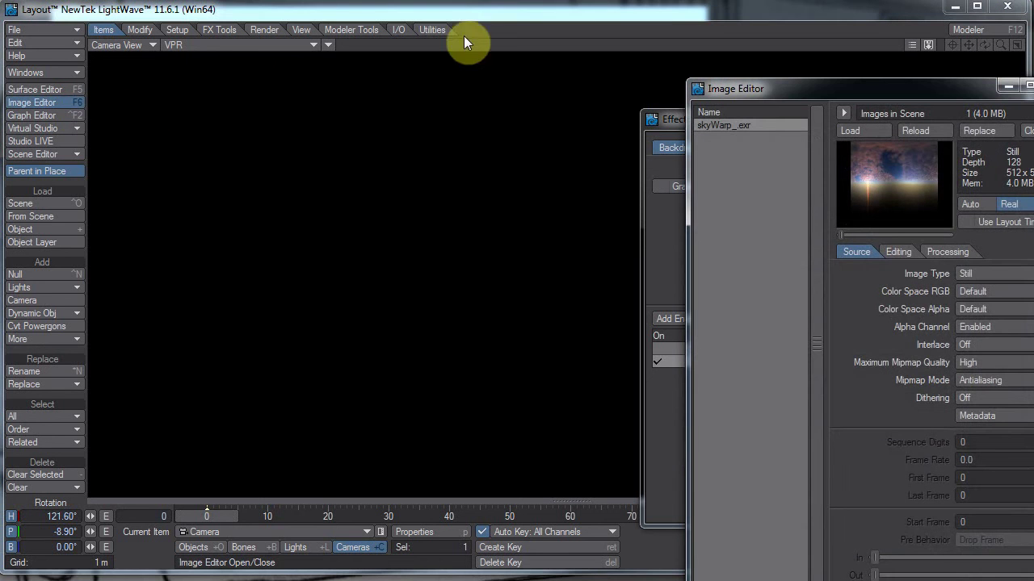
{"action": "left_click_drag", "start_coordinate": [758, 88], "coordinate": [634, 56]}
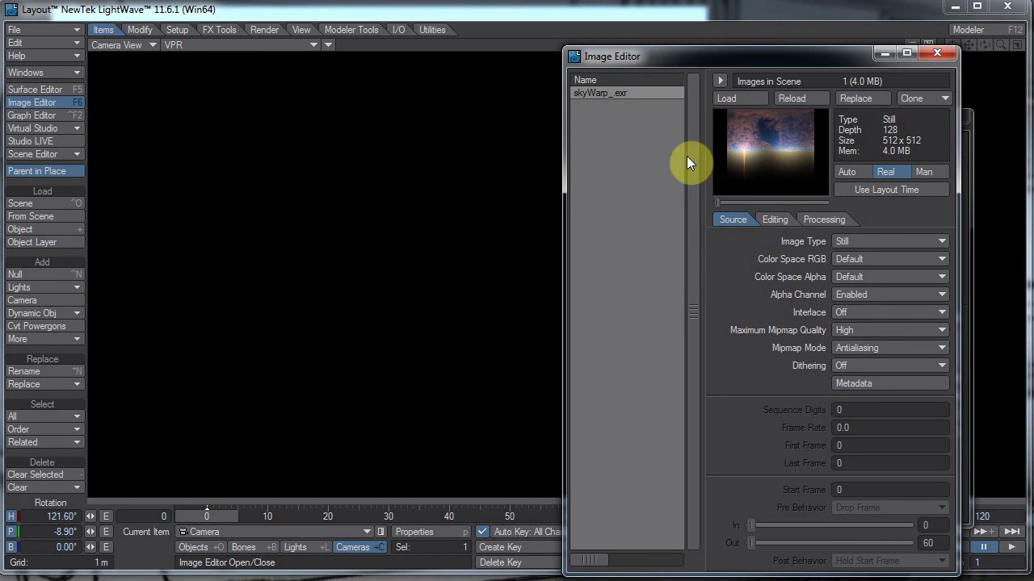
{"action": "left_click", "coordinate": [875, 300]}
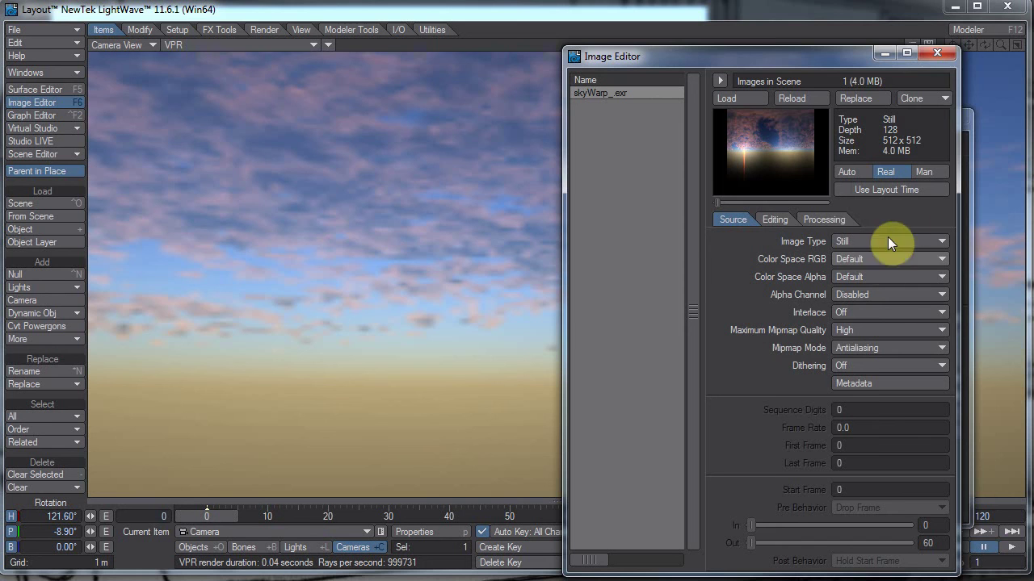
{"action": "left_click", "coordinate": [940, 56]}
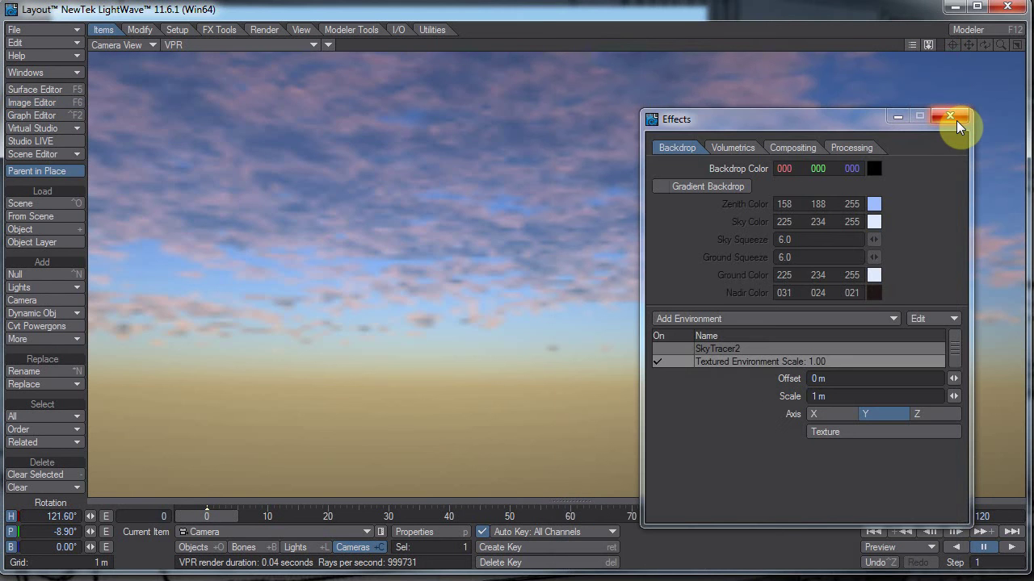
- Close the Effects panel and rotate the camera to bring the sunset glow into view
{"action": "left_click", "coordinate": [950, 117]}
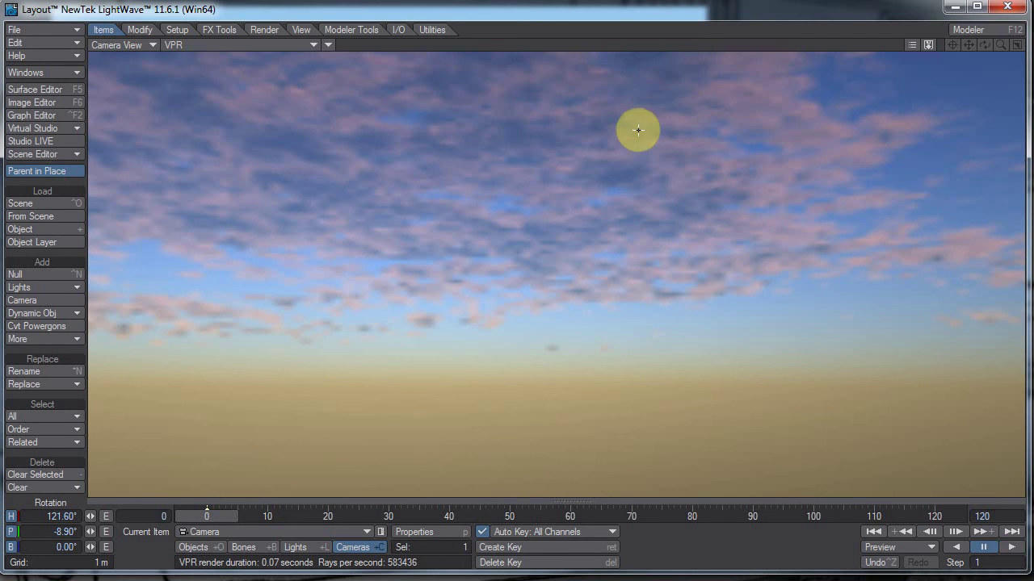
{"action": "mouse_move", "coordinate": [540, 231]}
{"action": "left_mouse_down"}
{"action": "mouse_move", "coordinate": [623, 301]}
{"action": "mouse_move", "coordinate": [526, 283]}
{"action": "mouse_move", "coordinate": [538, 285]}
{"action": "mouse_move", "coordinate": [418, 299]}
{"action": "mouse_move", "coordinate": [521, 284]}
{"action": "mouse_move", "coordinate": [388, 238]}
{"action": "left_mouse_up"}
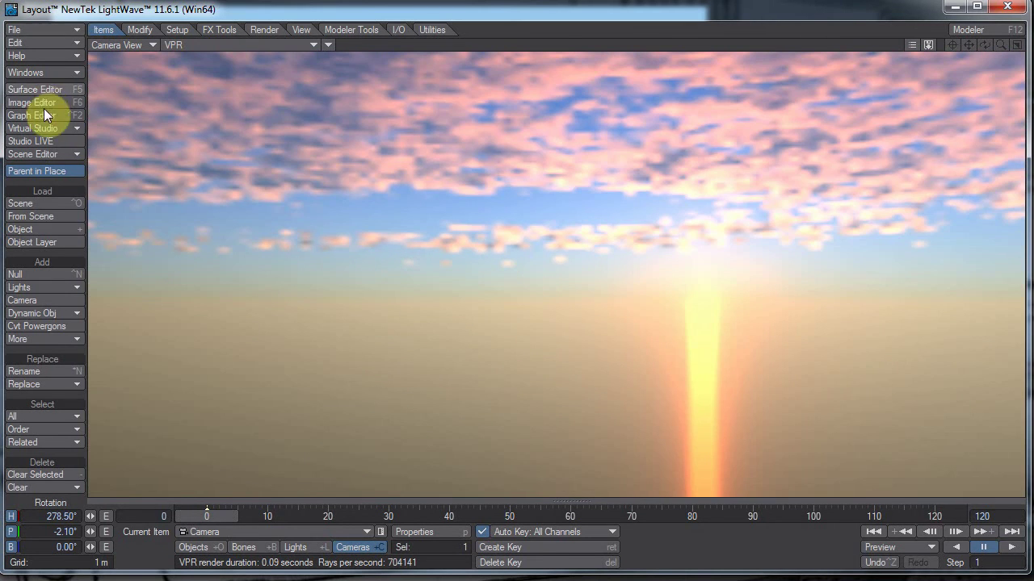
- Nudge the backdrop sky texture's heading rotation to near zero so the sunset streak shows
{"action": "left_click", "coordinate": [40, 155]}
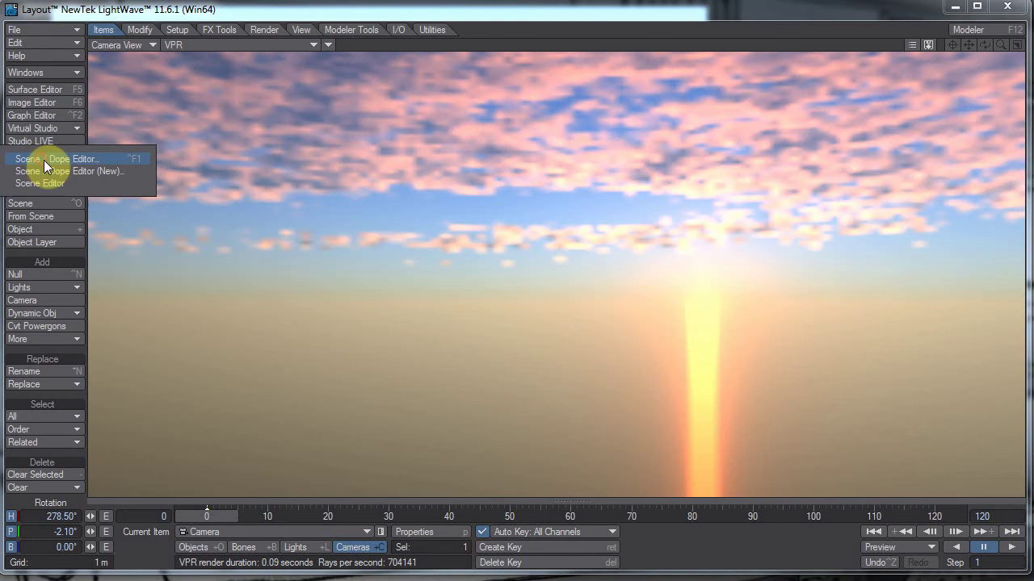
{"action": "left_click", "coordinate": [70, 72]}
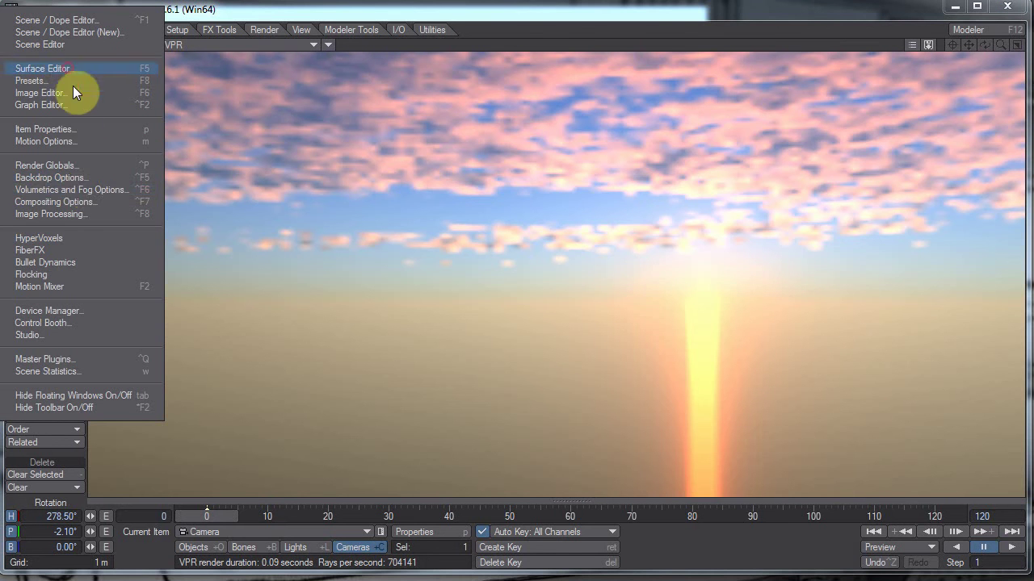
{"action": "left_click", "coordinate": [93, 176]}
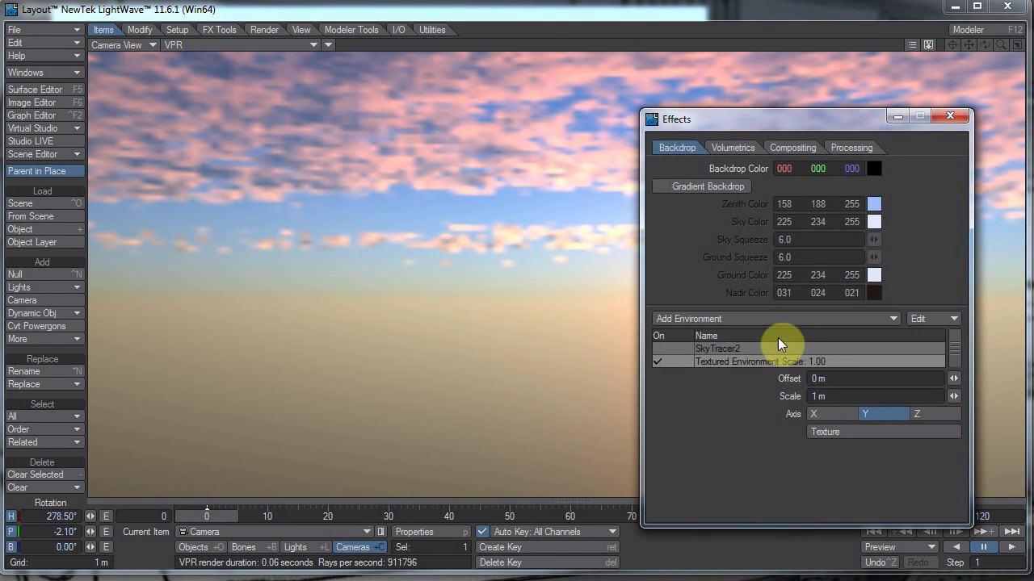
{"action": "left_click", "coordinate": [865, 430]}
{"action": "left_click", "coordinate": [610, 458]}
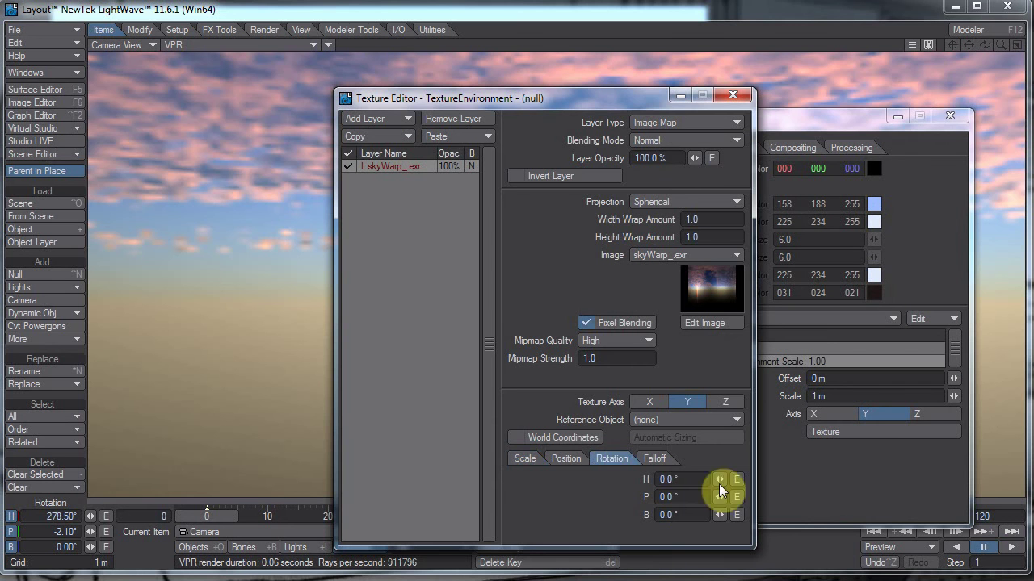
{"action": "left_click_drag", "start_coordinate": [718, 479], "coordinate": [216, 229]}
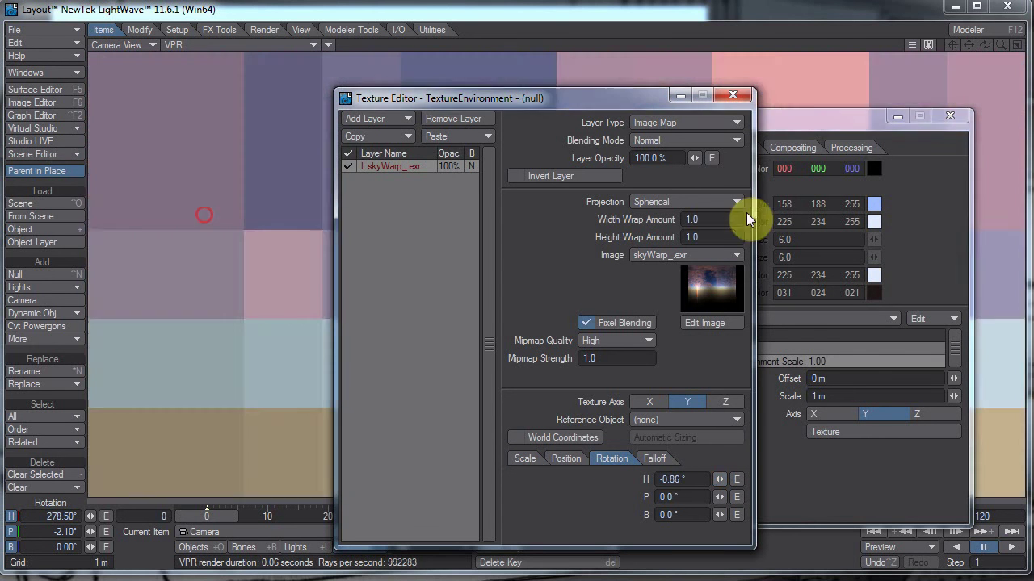
{"action": "left_click", "coordinate": [732, 95]}
{"action": "left_click", "coordinate": [950, 119]}
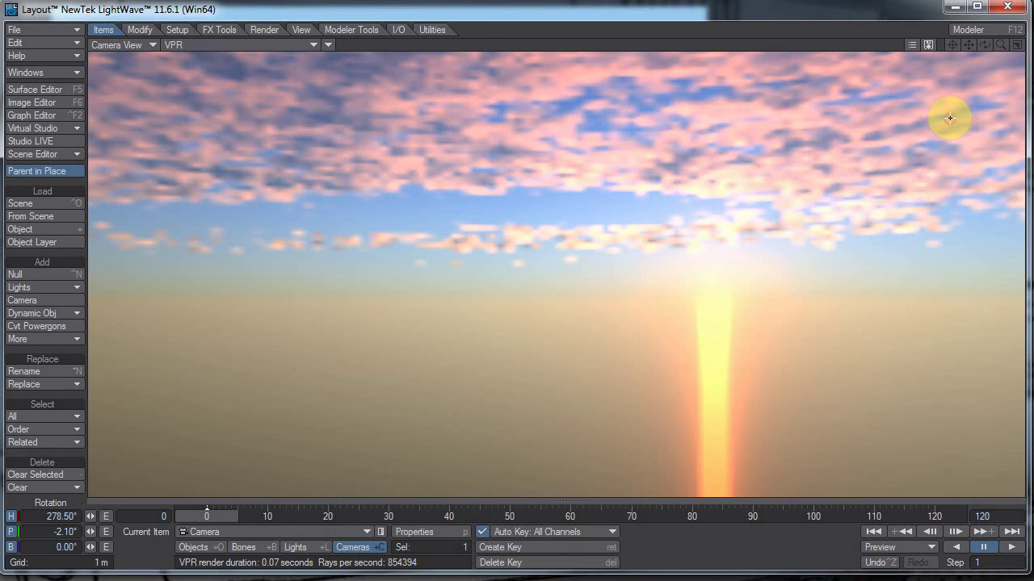